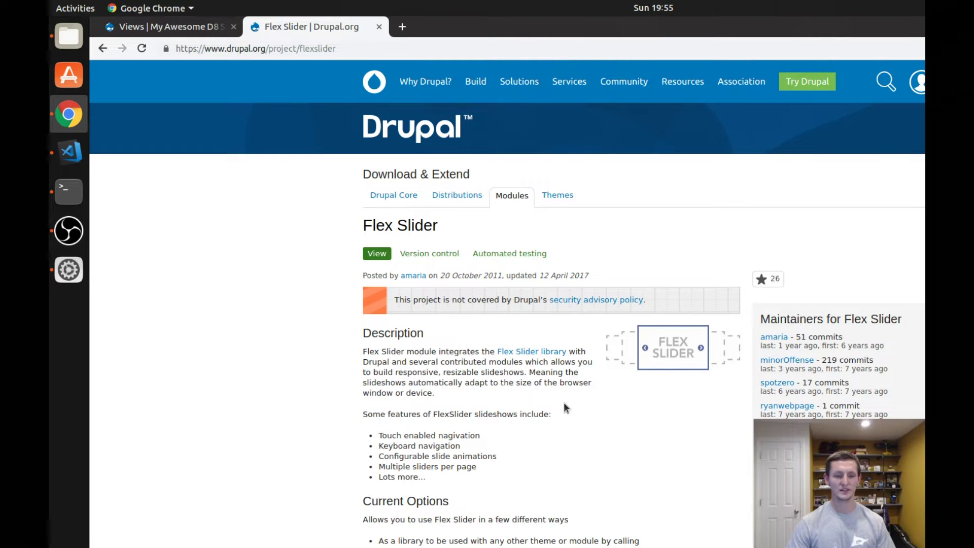
# Open the Libraries API 2.x project page in a new tab and read through it
pyautogui.scroll(-5, 563, 405)
pyautogui.scroll(-5, 563, 403)
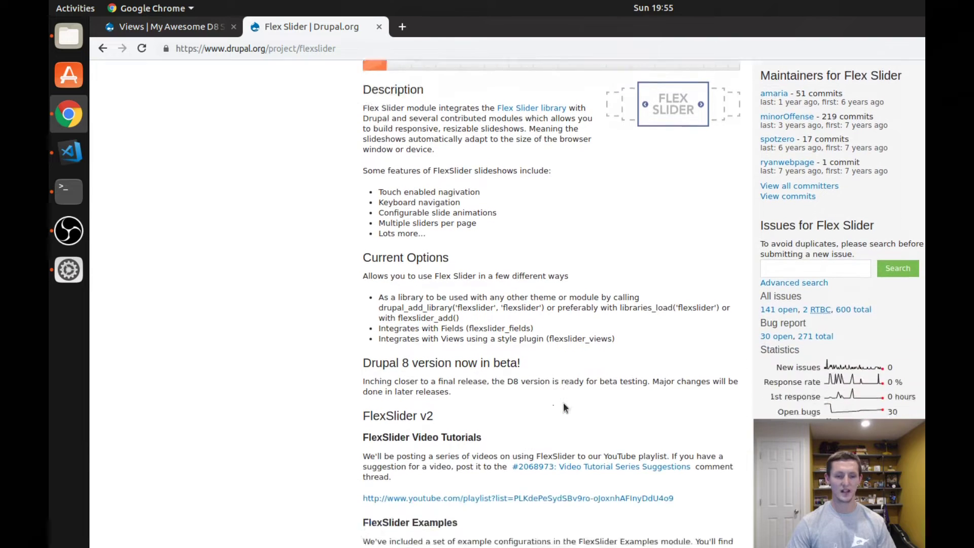
pyautogui.scroll(3, 563, 402)
pyautogui.scroll(2, 563, 402)
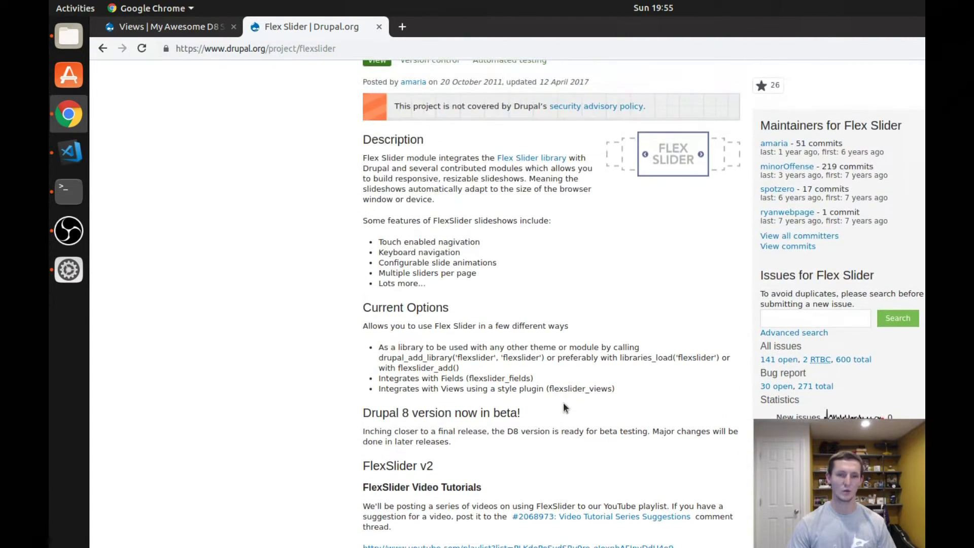
pyautogui.scroll(-10, 563, 403)
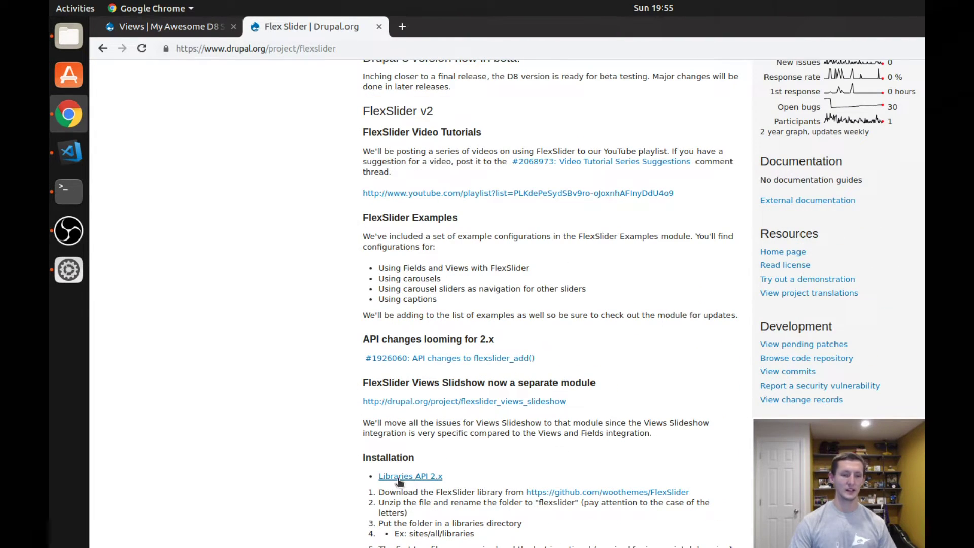
pyautogui.scroll(-1, 433, 507)
pyautogui.middleClick(426, 446)
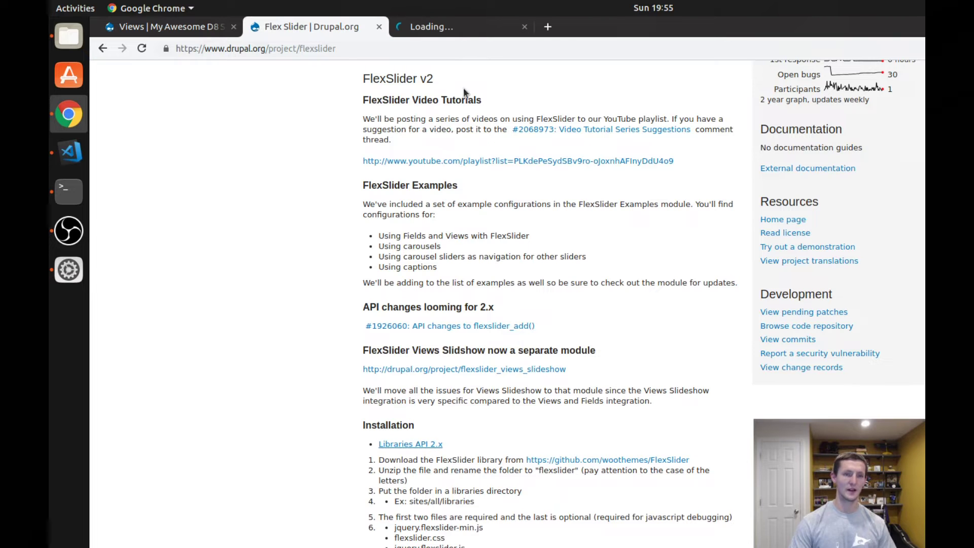
pyautogui.hotkey('ctrl', 'Tab')
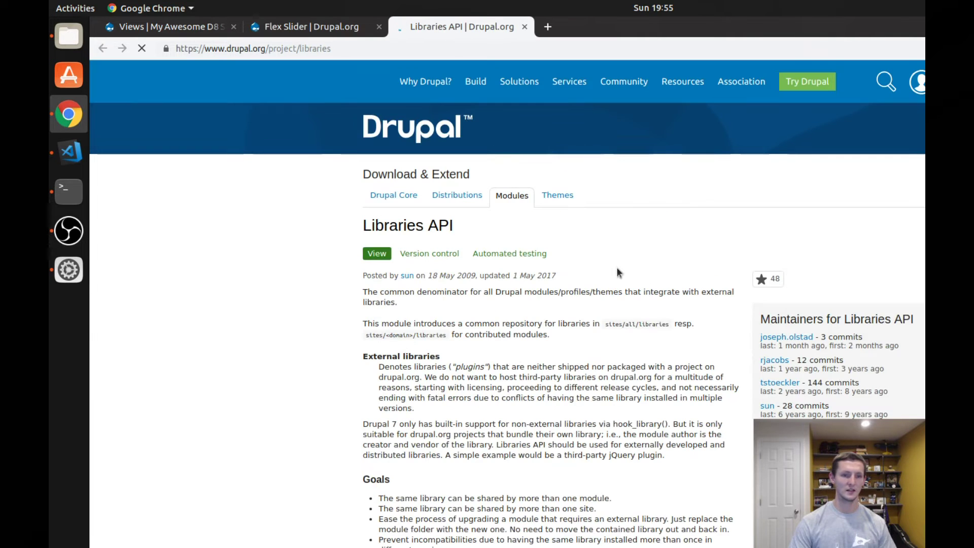
pyautogui.scroll(-5, 444, 363)
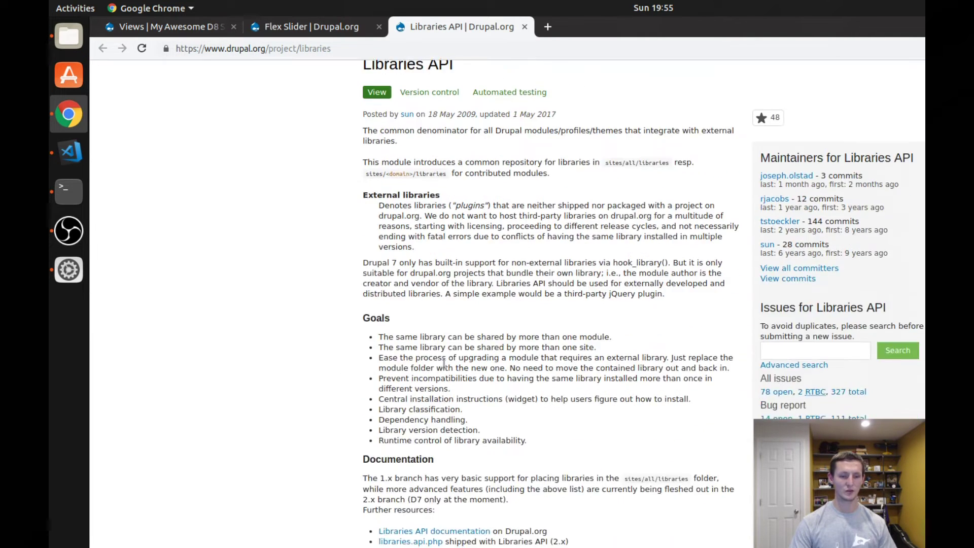
pyautogui.scroll(-13, 444, 363)
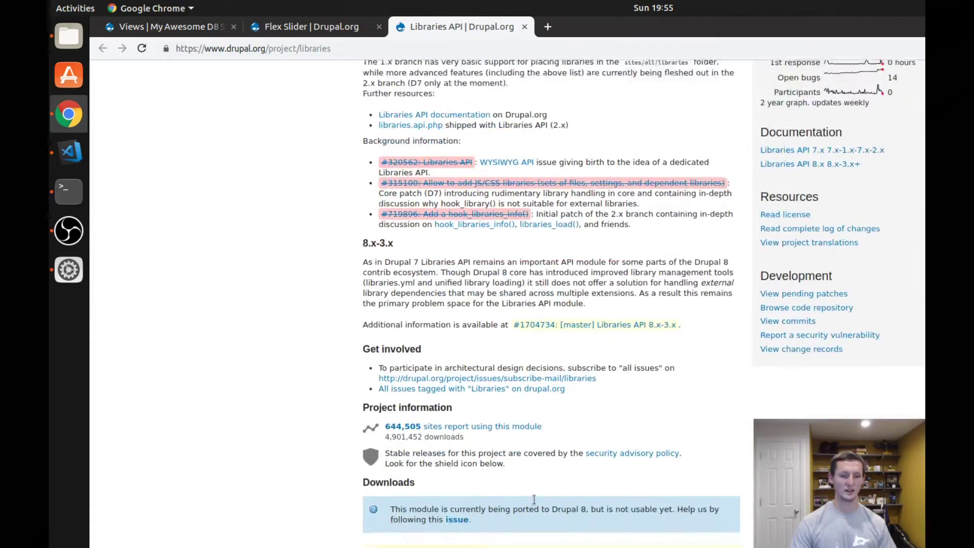
pyautogui.scroll(-5, 722, 529)
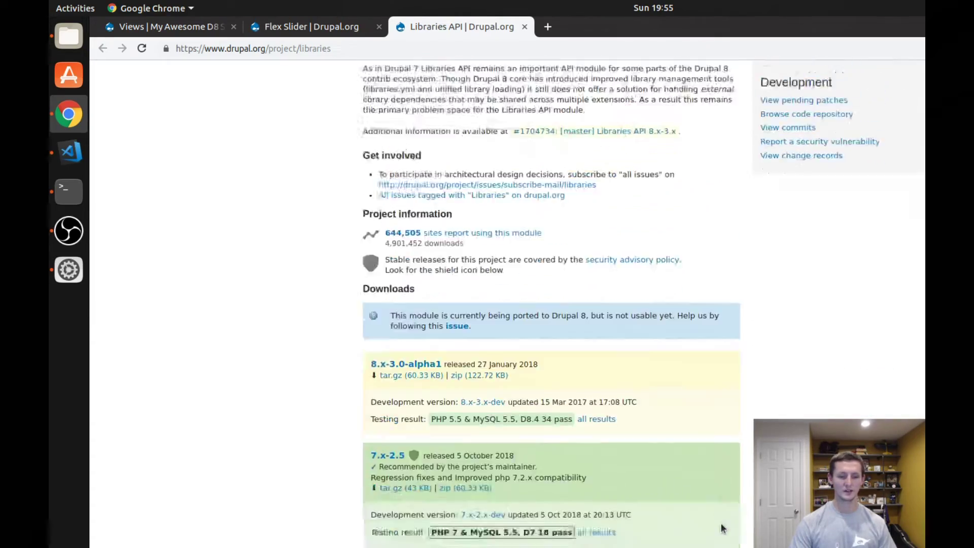
pyautogui.scroll(19, 722, 528)
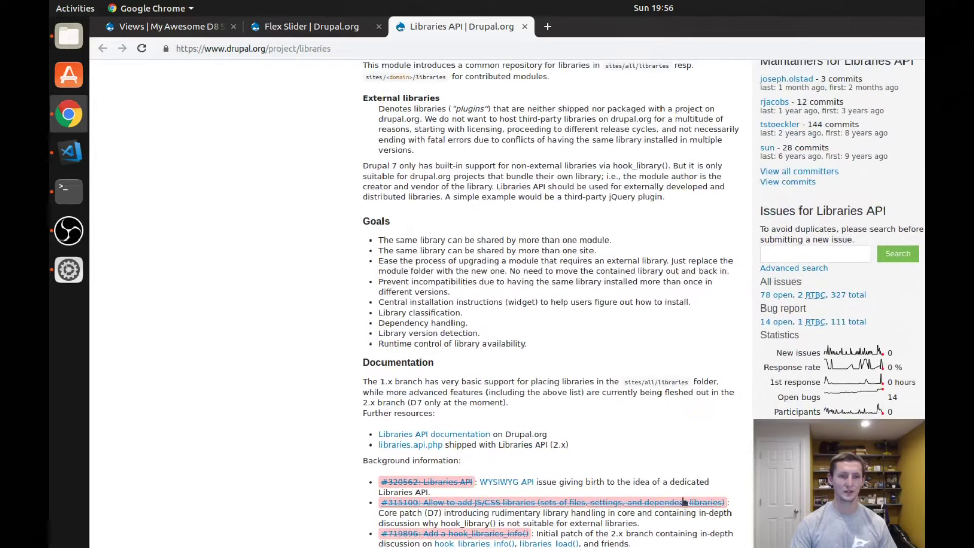
pyautogui.scroll(4, 679, 494)
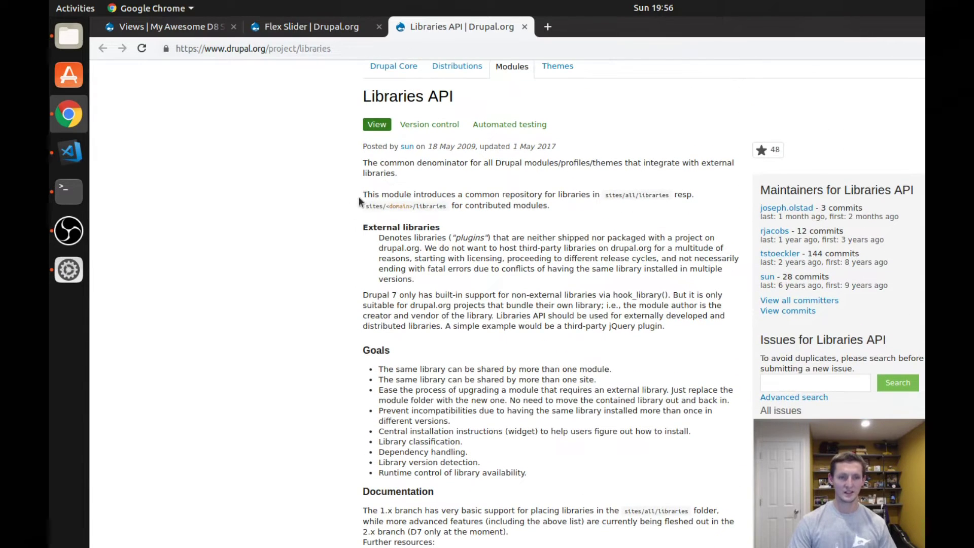
# From the Flex Slider project page, open the FlexSlider library site in a new tab
pyautogui.click(325, 28)
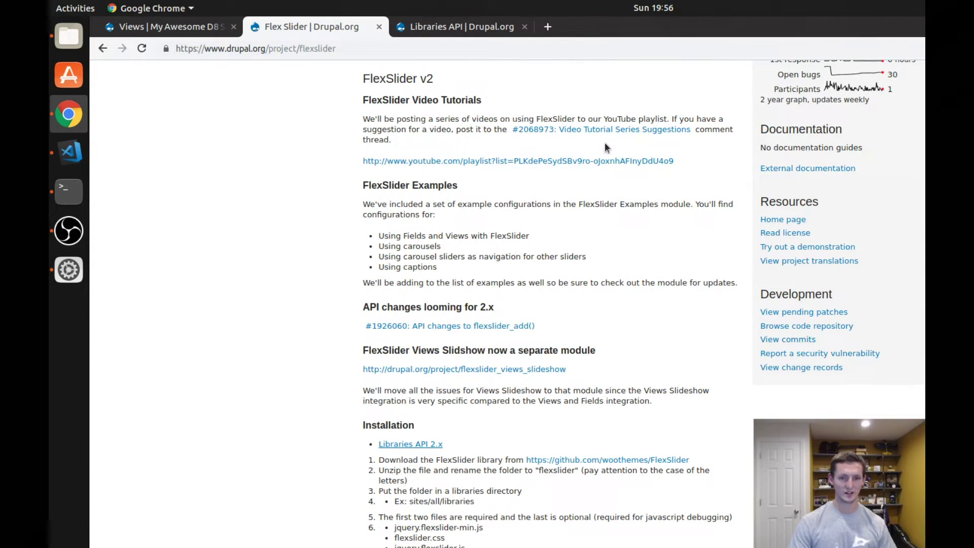
pyautogui.scroll(6, 613, 213)
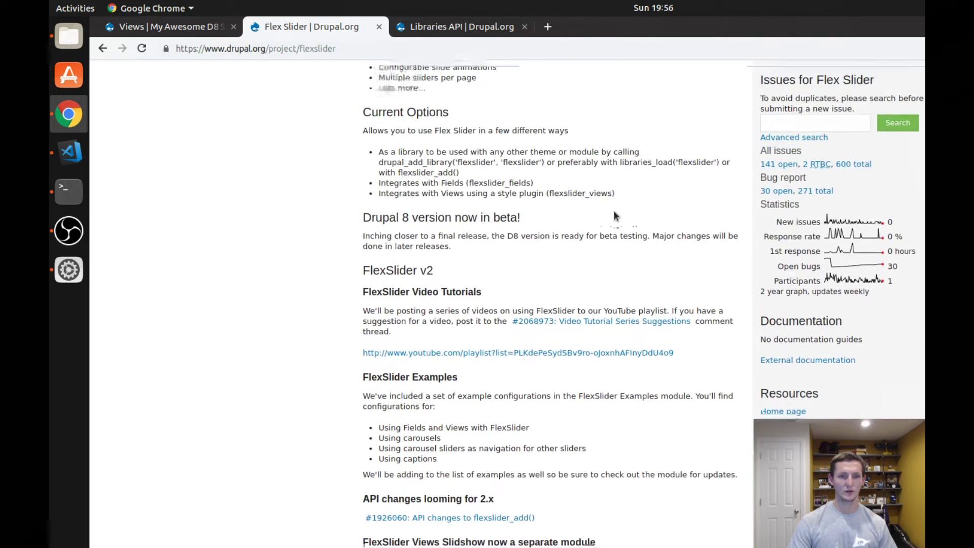
pyautogui.scroll(6, 613, 211)
pyautogui.middleClick(531, 158)
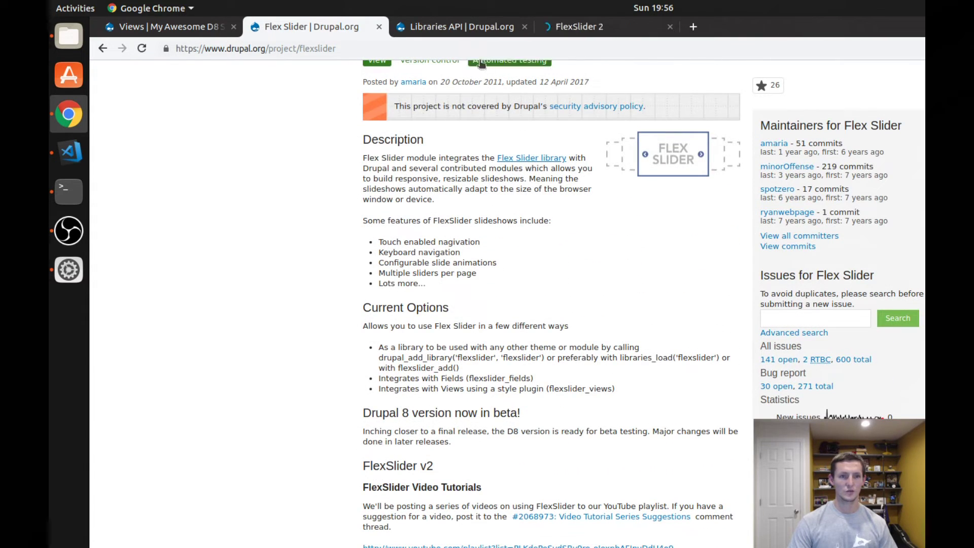
# Preview the FlexSlider 2 demo, download the library, and return to the Flex Slider page
pyautogui.click(583, 26)
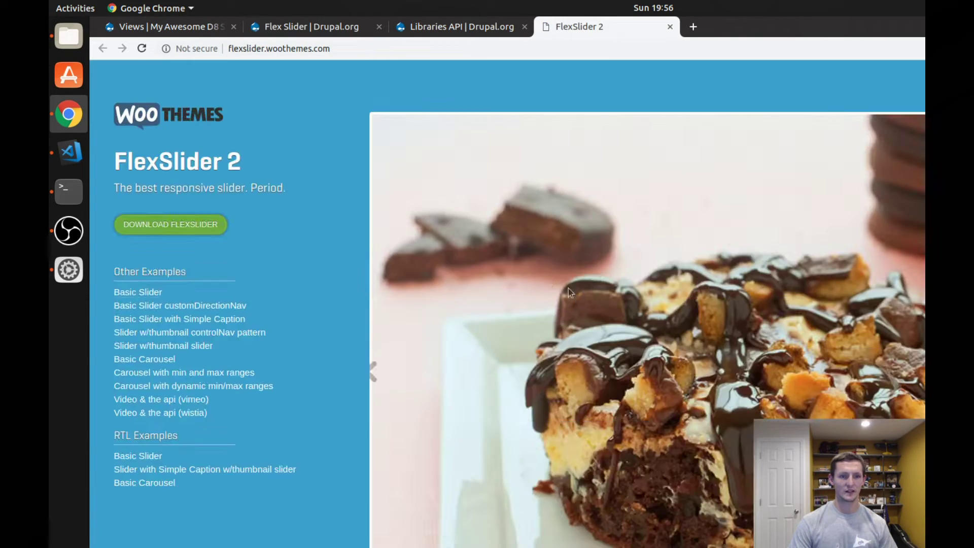
pyautogui.click(190, 227)
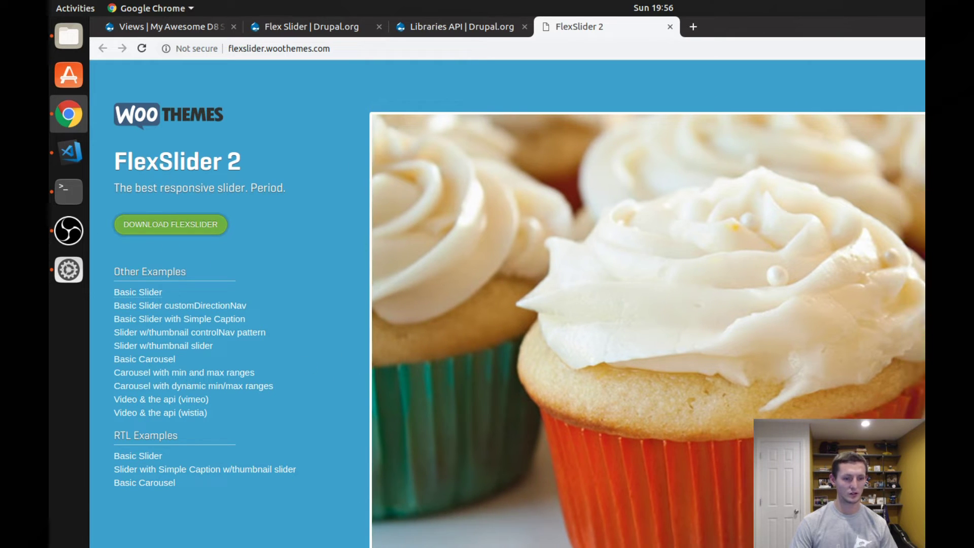
pyautogui.click(324, 27)
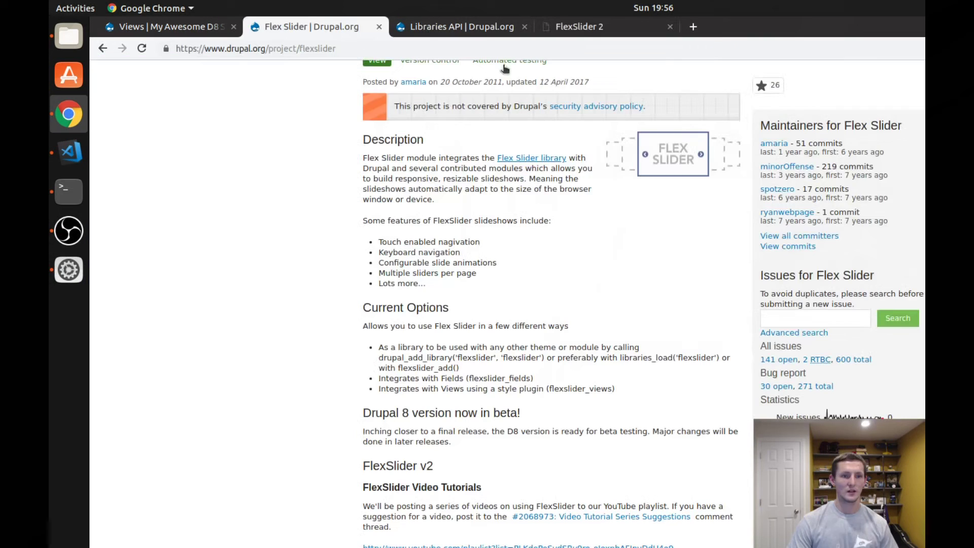
# Filter the Extend module list by 'flex', then 'lib', to check the enabled modules
pyautogui.click(180, 30)
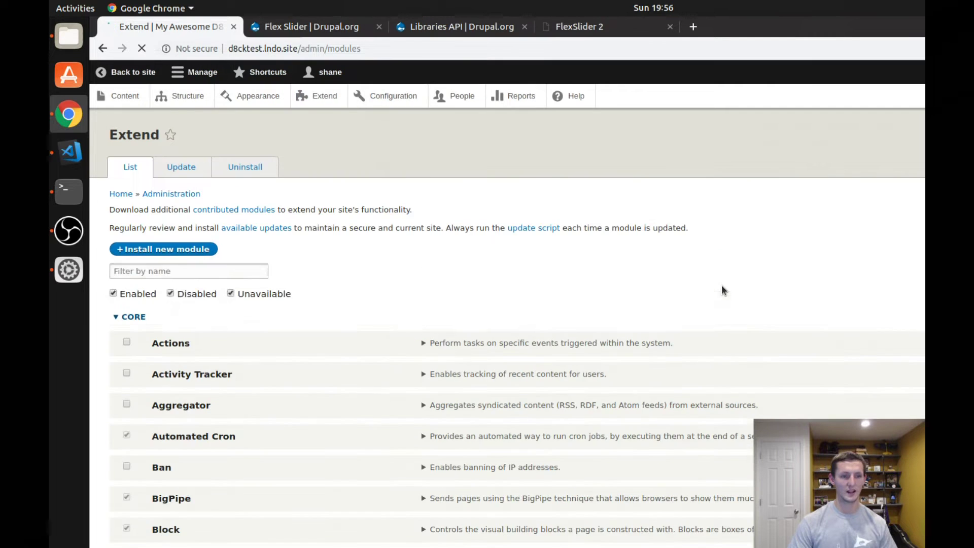
pyautogui.scroll(-5, 665, 343)
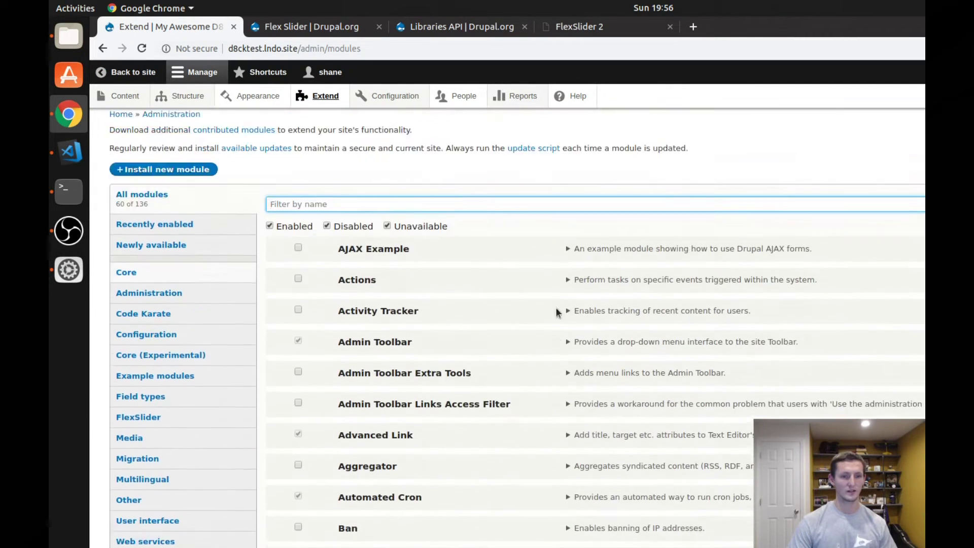
pyautogui.write('flex')
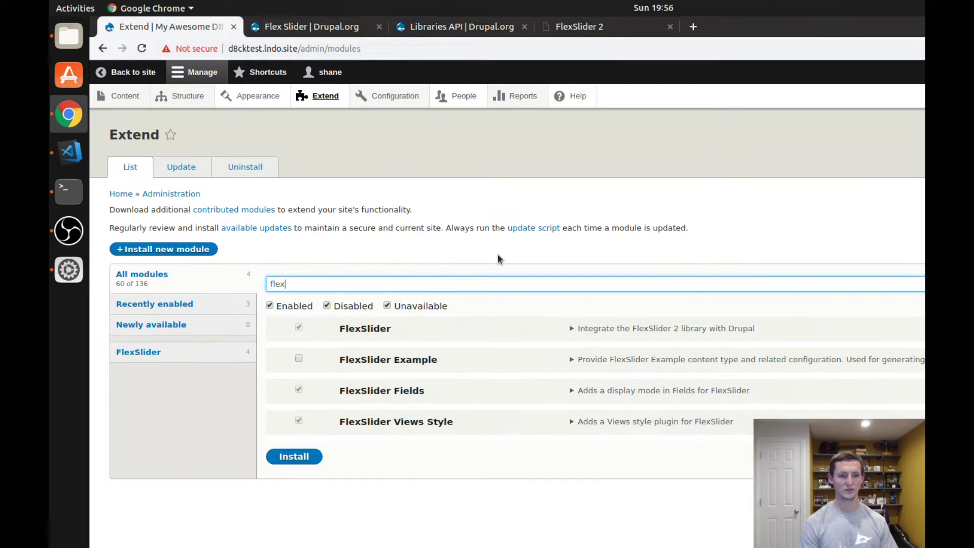
pyautogui.press('BackSpace')
pyautogui.press('BackSpace')
pyautogui.press('BackSpace')
pyautogui.press('BackSpace')
pyautogui.write('lib')
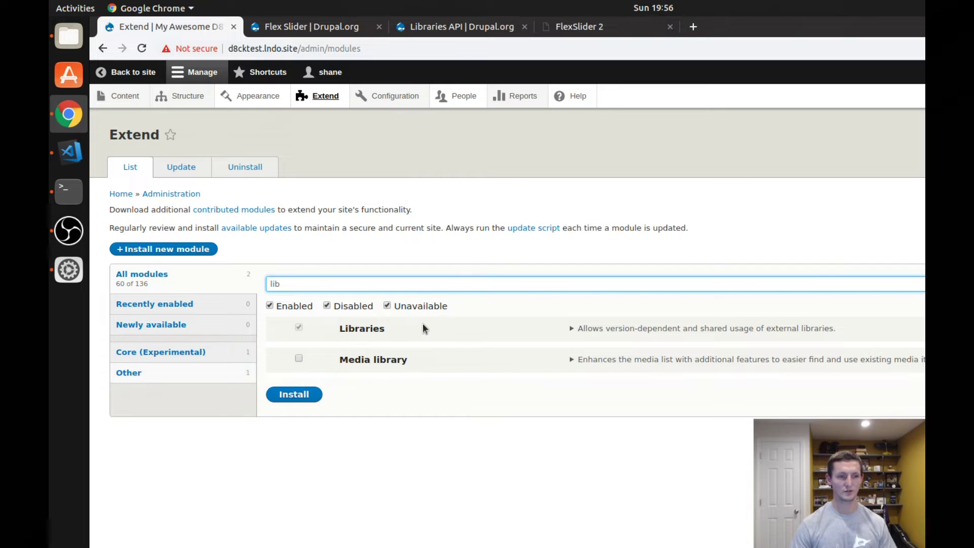
pyautogui.click(76, 158)
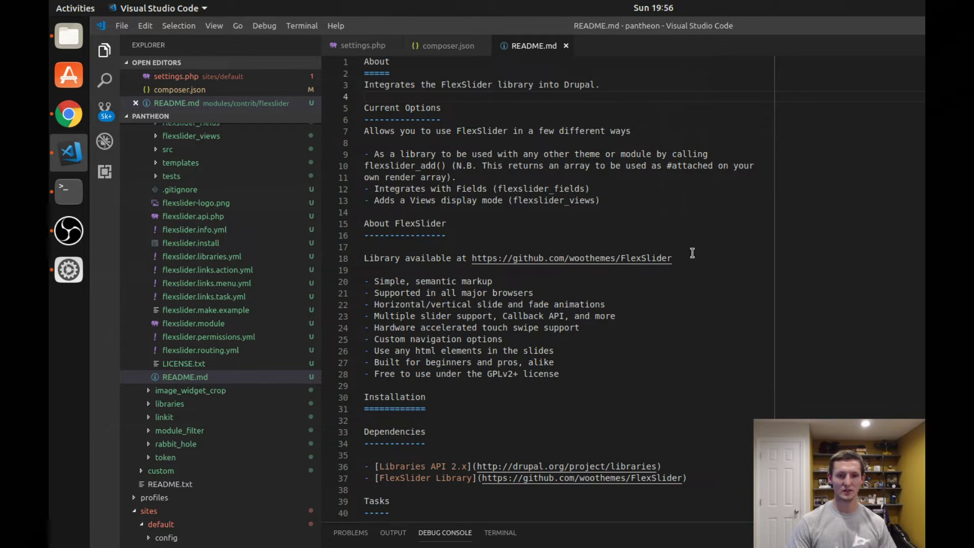
# Read the README's FlexSlider library URL on line 37 and its Composer install steps
pyautogui.scroll(-1, 702, 280)
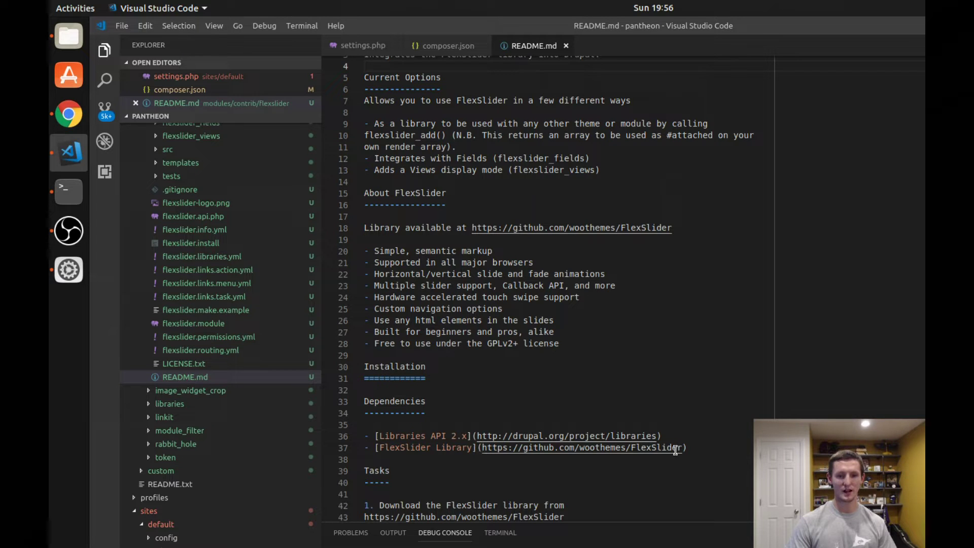
pyautogui.scroll(-3, 683, 421)
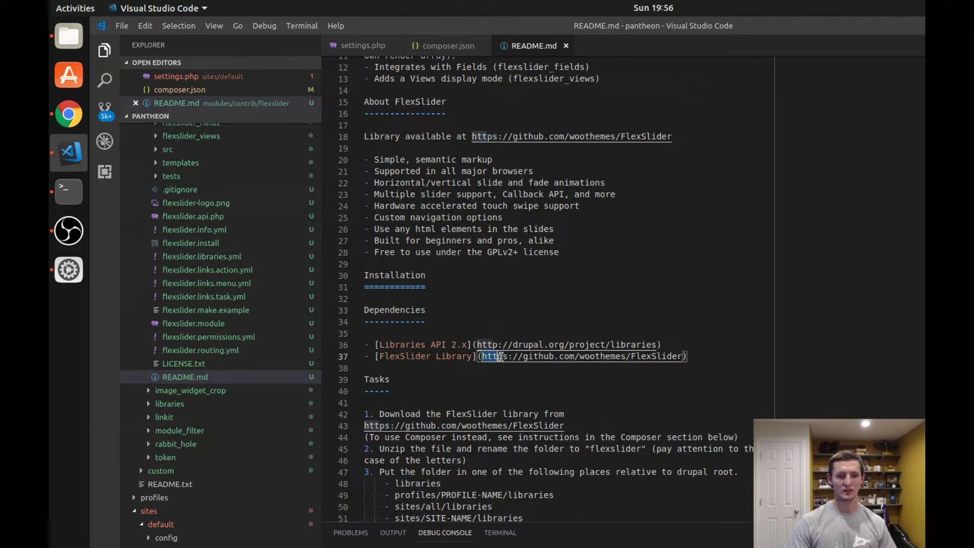
pyautogui.moveTo(482, 357); pyautogui.dragTo(681, 357)
pyautogui.hotkey('ctrl', 'c')
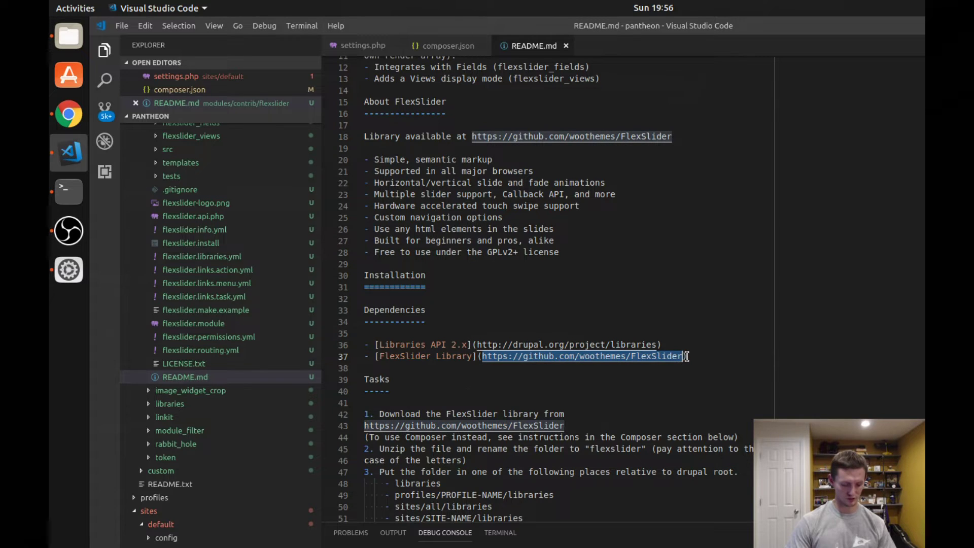
pyautogui.scroll(-6, 686, 354)
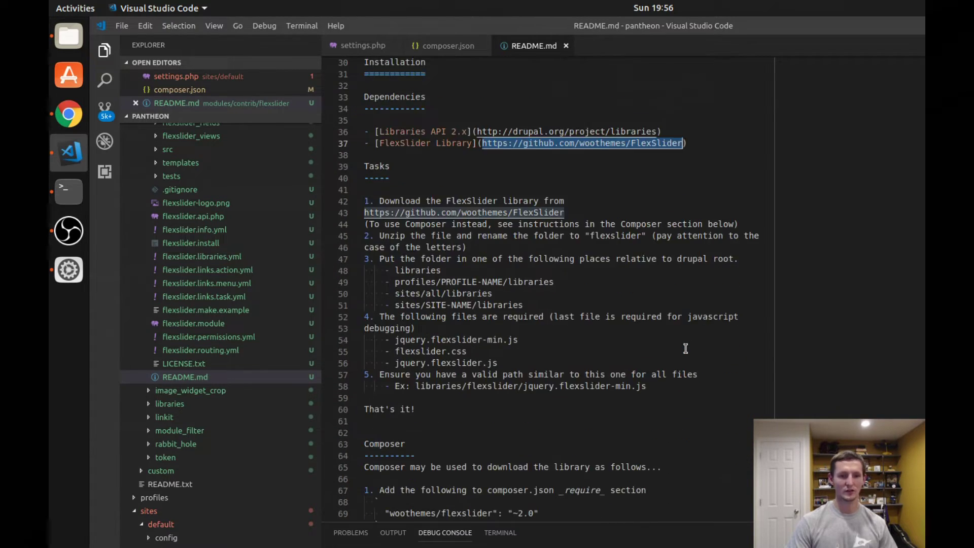
pyautogui.scroll(-2, 685, 348)
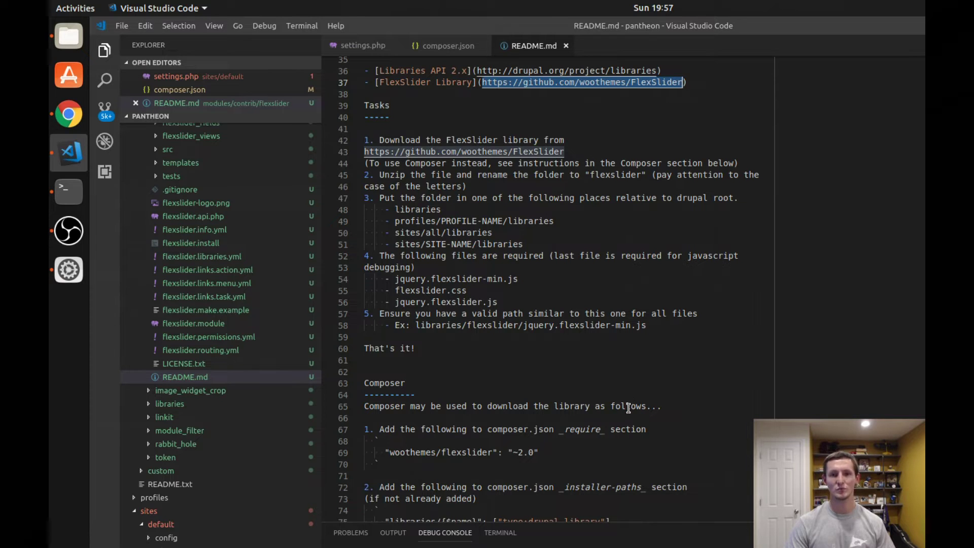
pyautogui.scroll(-4, 631, 404)
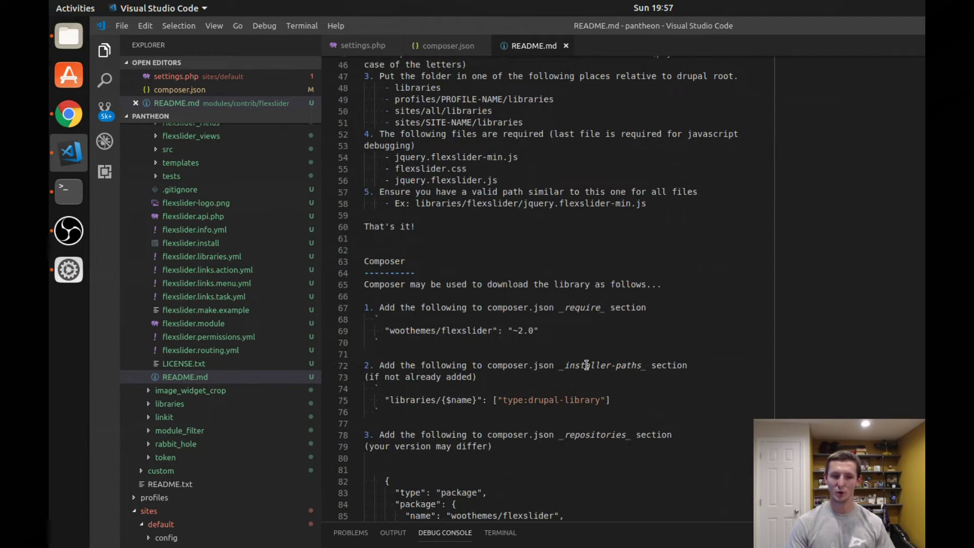
pyautogui.scroll(-2, 392, 402)
pyautogui.scroll(-4, 393, 401)
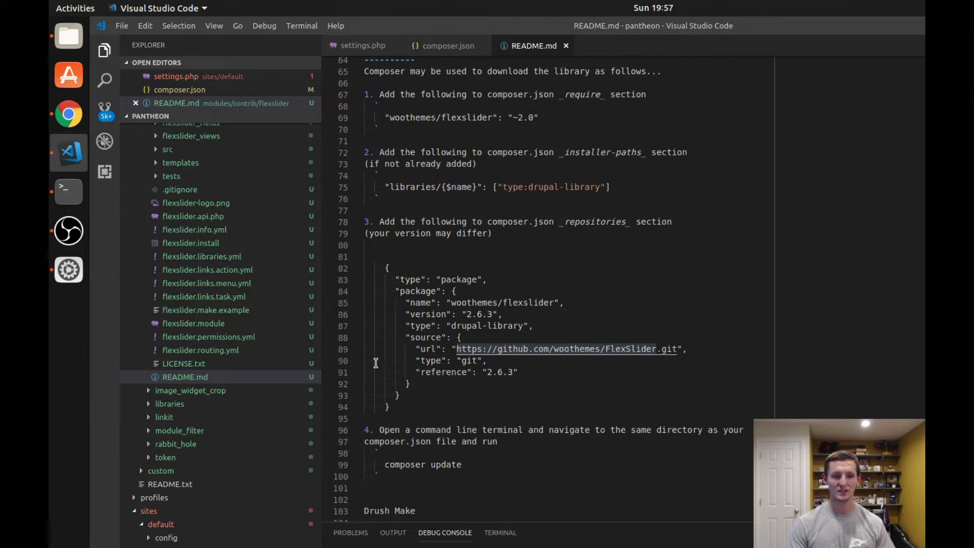
pyautogui.scroll(3, 405, 368)
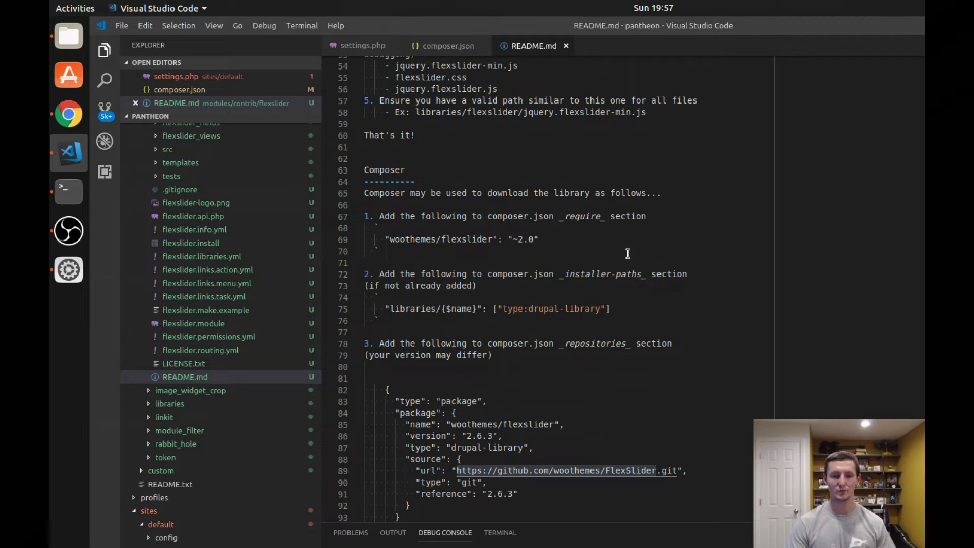
pyautogui.scroll(2, 533, 224)
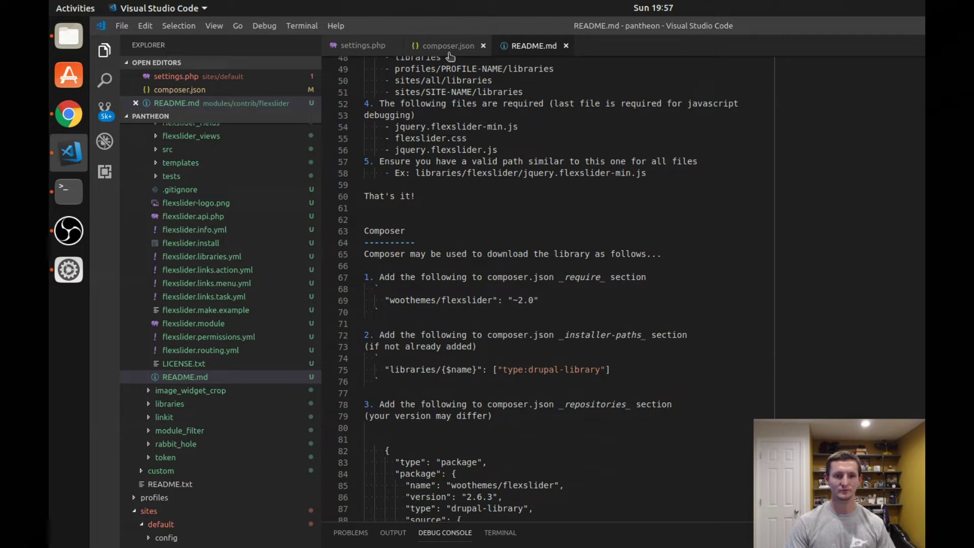
# Check github.com/woothemes/FlexSlider for the library's current version, 2.7.1
pyautogui.click(68, 114)
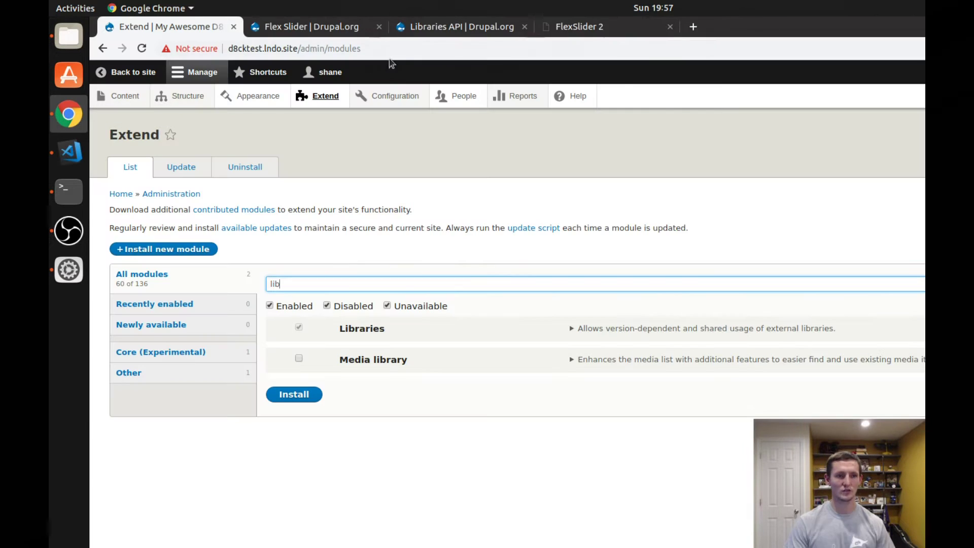
pyautogui.click(693, 27)
pyautogui.hotkey('ctrl', 'v')
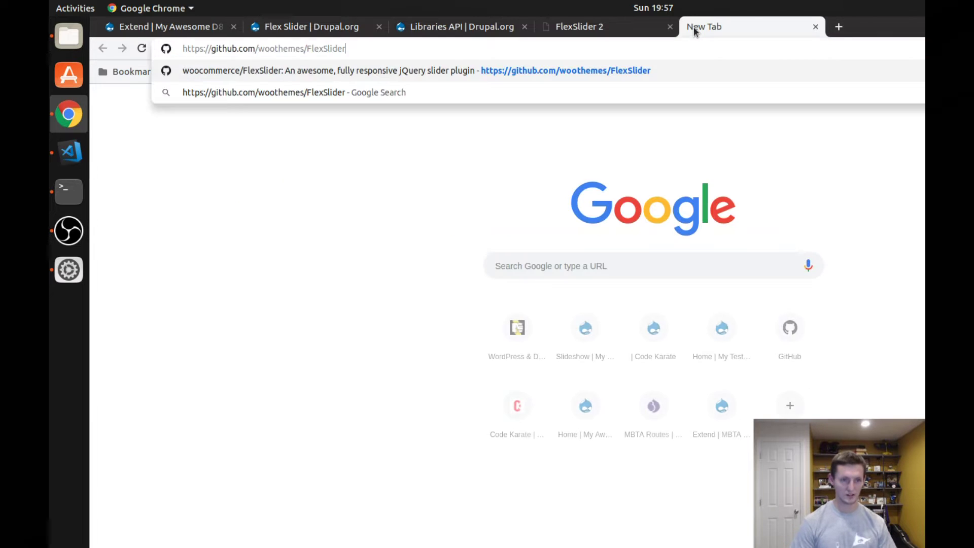
pyautogui.press('Return')
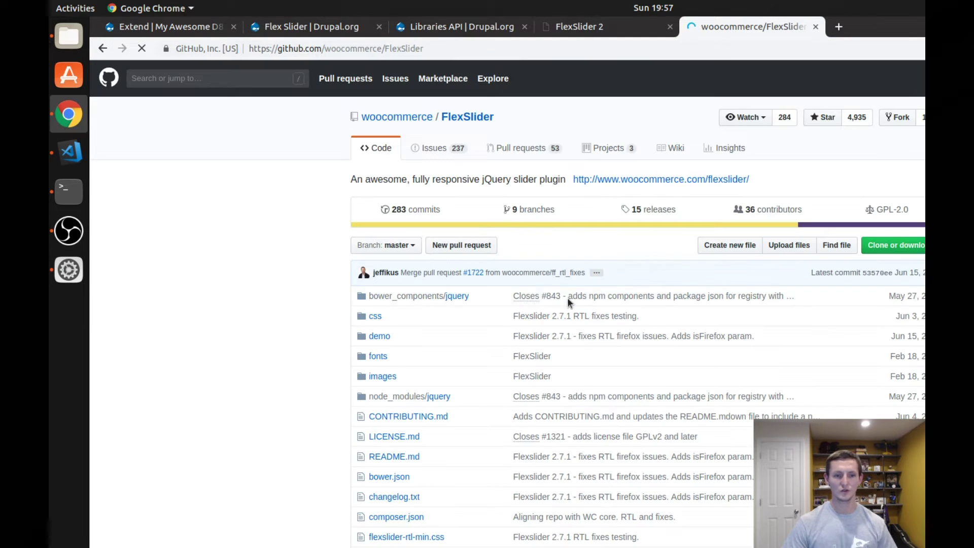
pyautogui.scroll(-5, 294, 282)
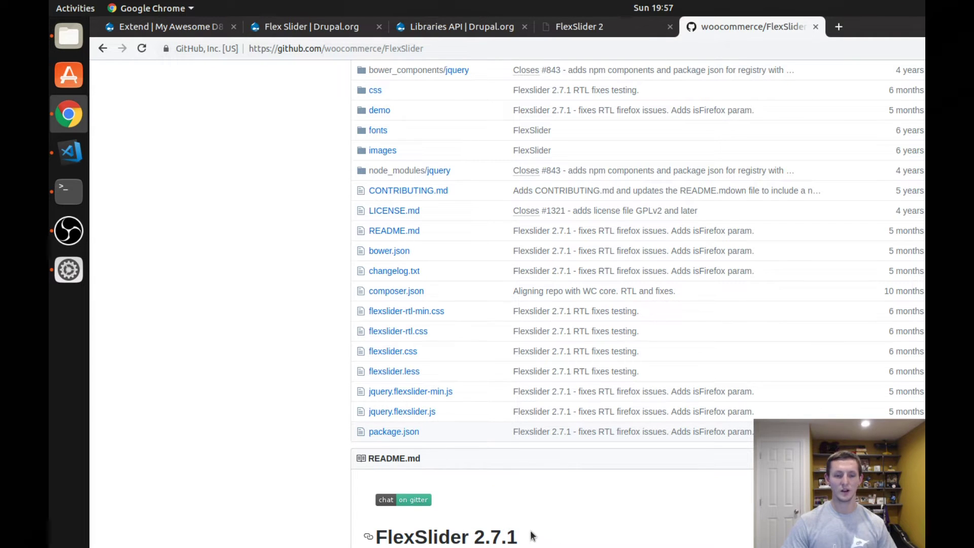
pyautogui.moveTo(533, 537); pyautogui.dragTo(473, 537)
pyautogui.click(621, 536)
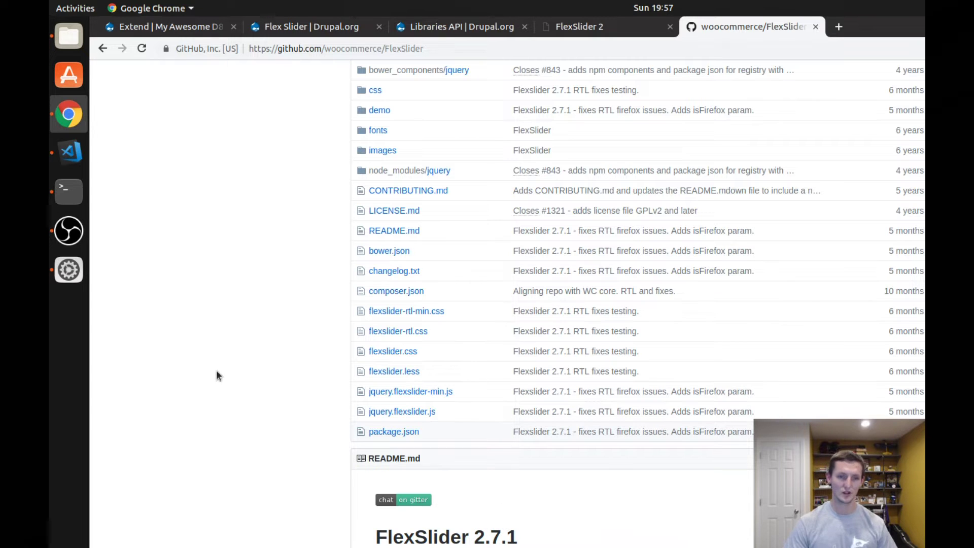
pyautogui.click(173, 30)
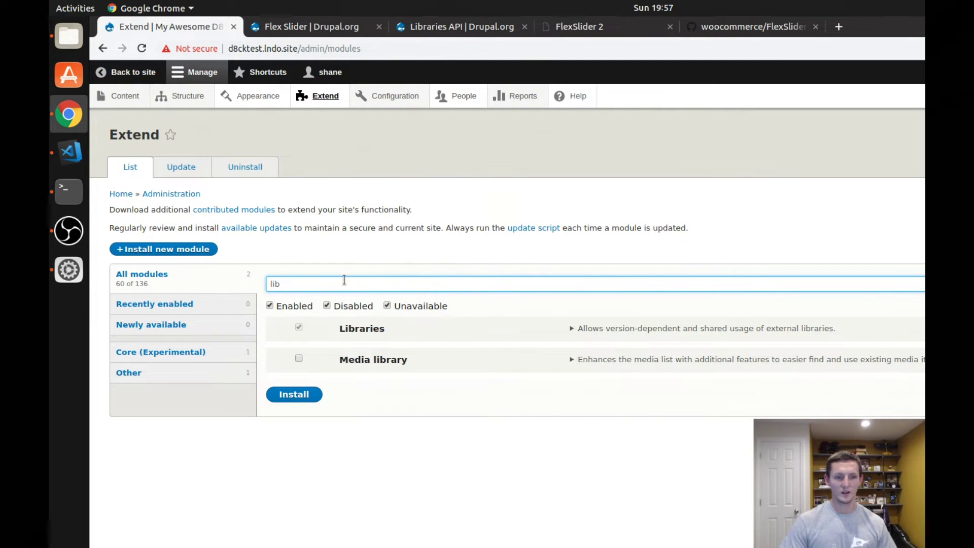
# Filter the Extend page by 'flex' to show the four FlexSlider modules
pyautogui.write('flex')
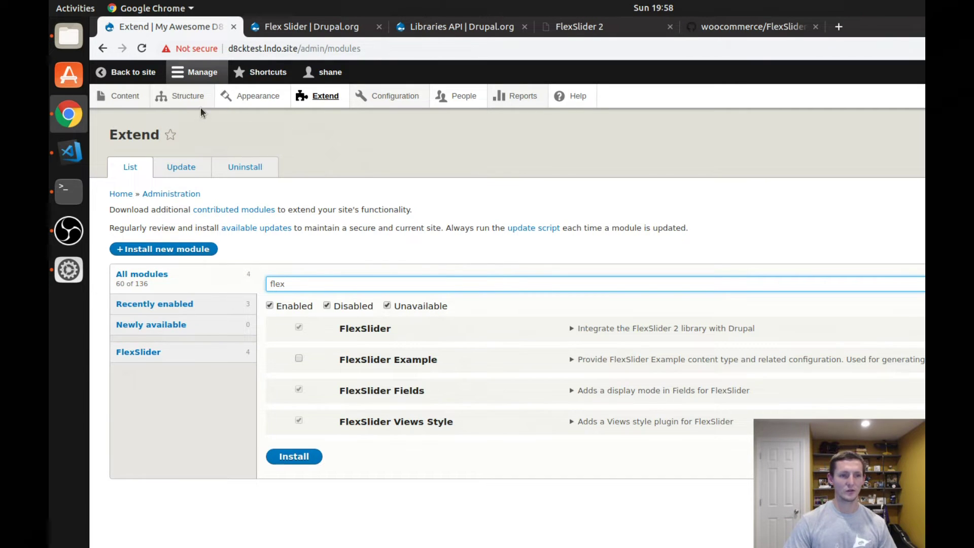
# Open Manage fields for the Image Slider content type and inspect the Slider Image field
pyautogui.moveTo(191, 96)
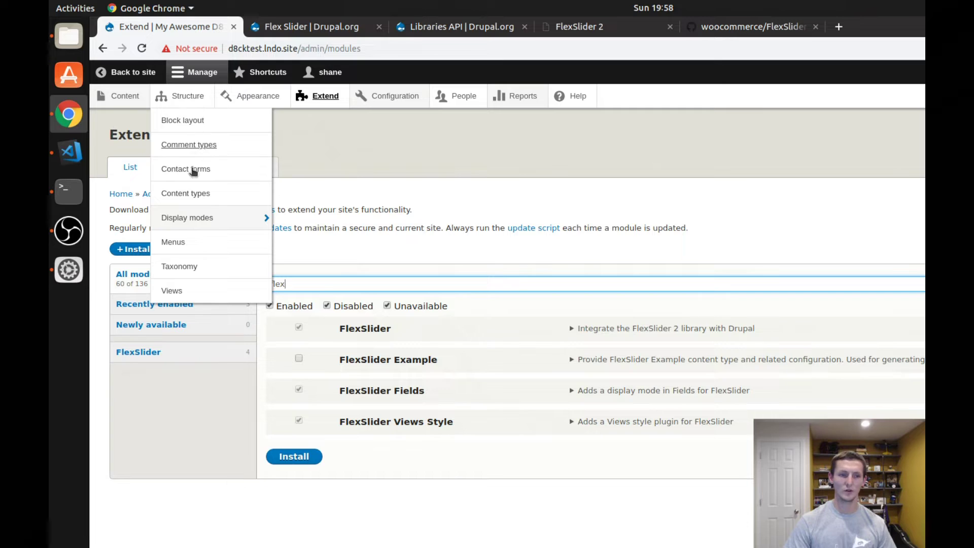
pyautogui.click(196, 191)
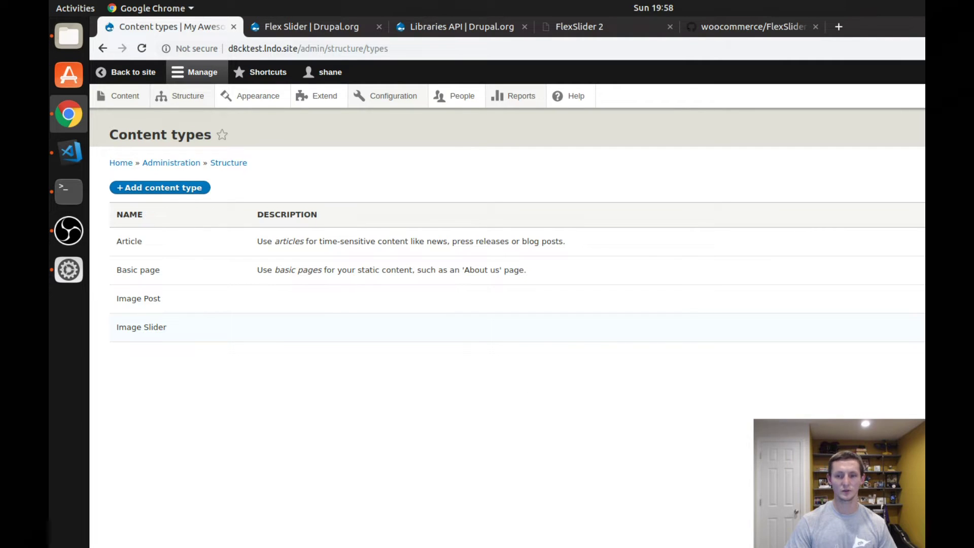
pyautogui.click(919, 327)
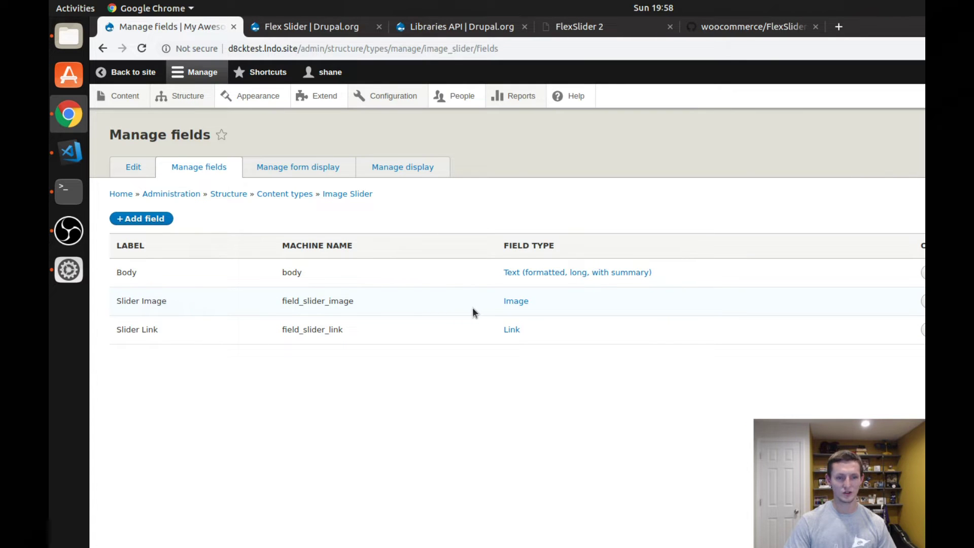
pyautogui.moveTo(553, 303); pyautogui.dragTo(457, 289)
pyautogui.click(455, 292)
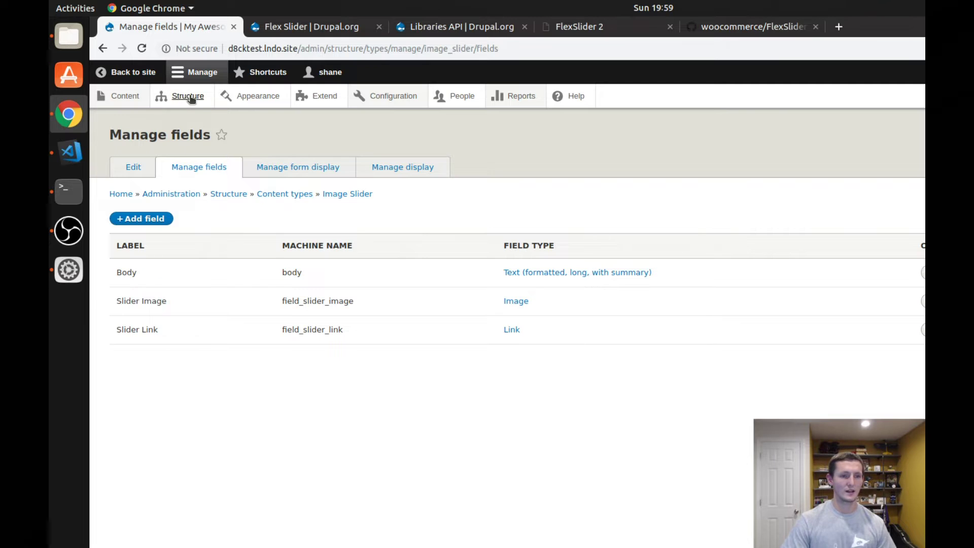
pyautogui.moveTo(190, 98)
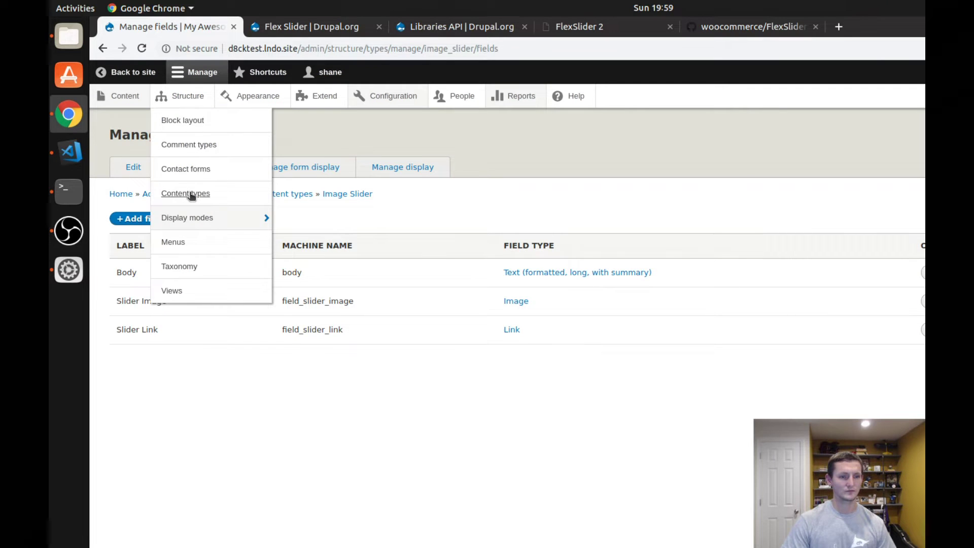
# Name a new view 'Slideshow' and set it to show Content of type Image Slider
pyautogui.click(171, 291)
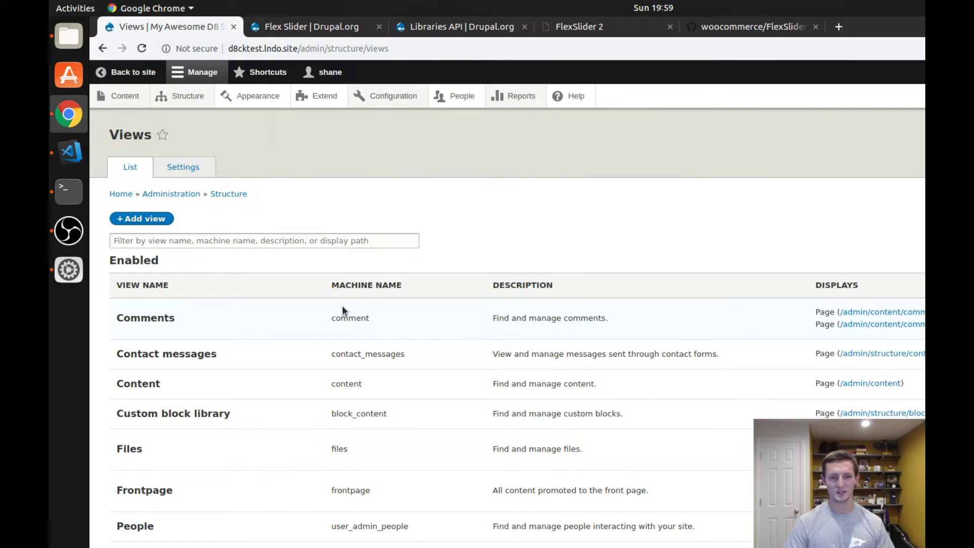
pyautogui.click(146, 219)
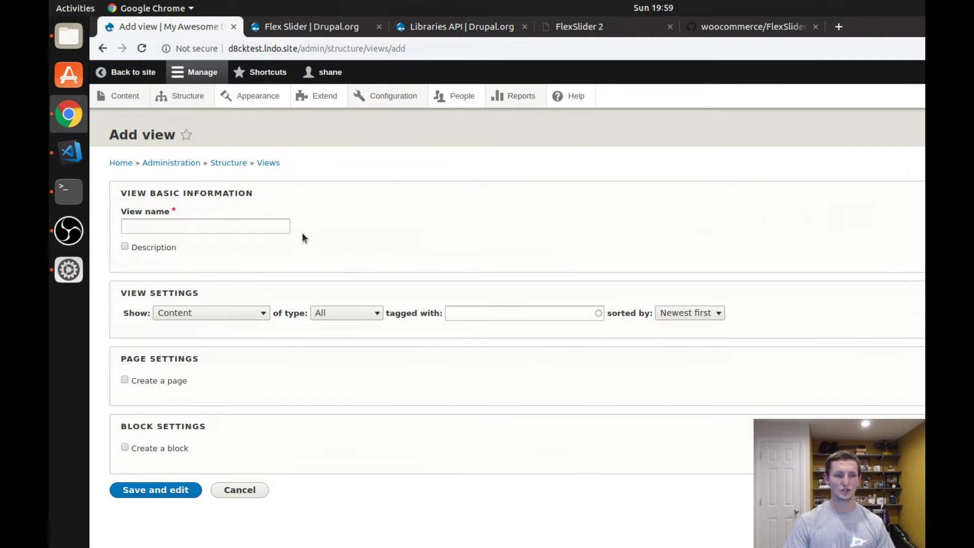
pyautogui.click(233, 221)
pyautogui.write('Slid')
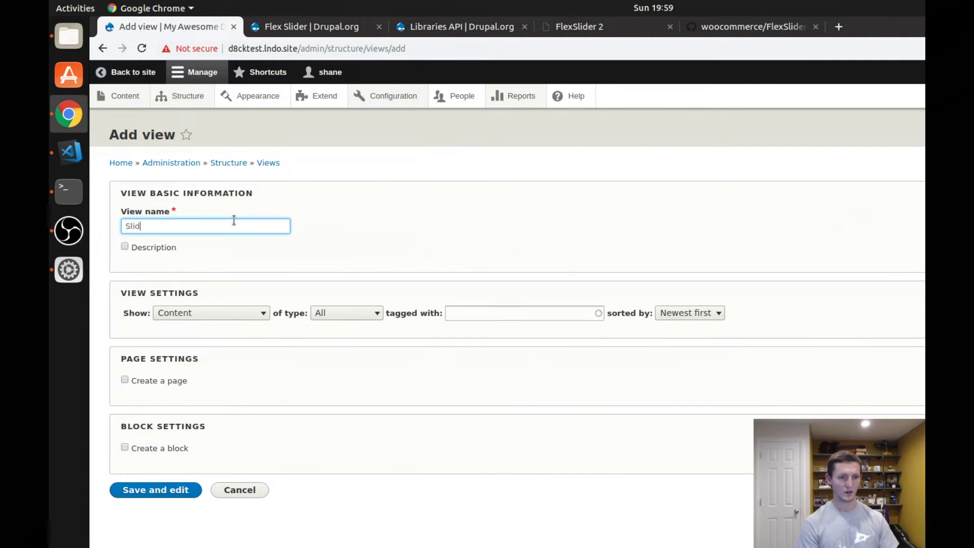
pyautogui.write('eshow')
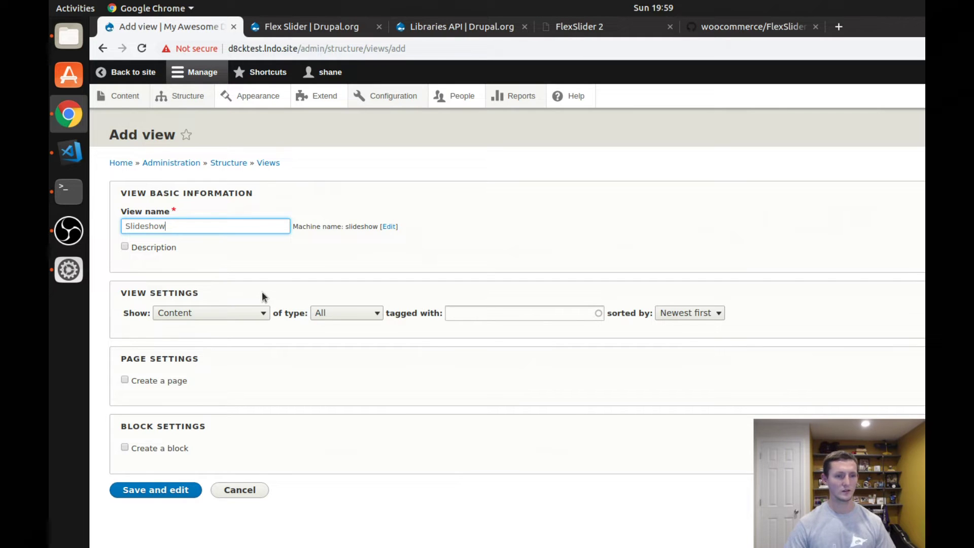
pyautogui.click(263, 313)
pyautogui.click(227, 314)
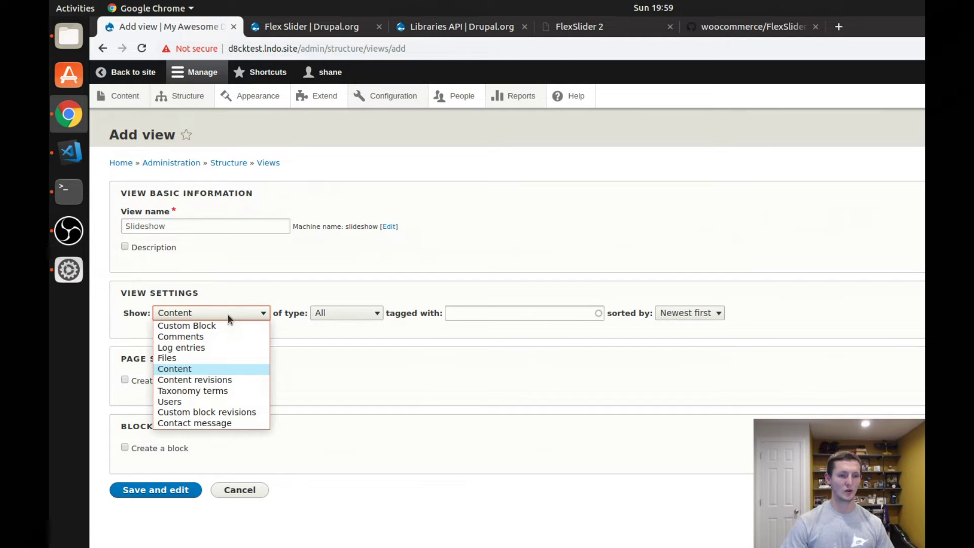
pyautogui.click(219, 367)
pyautogui.click(358, 313)
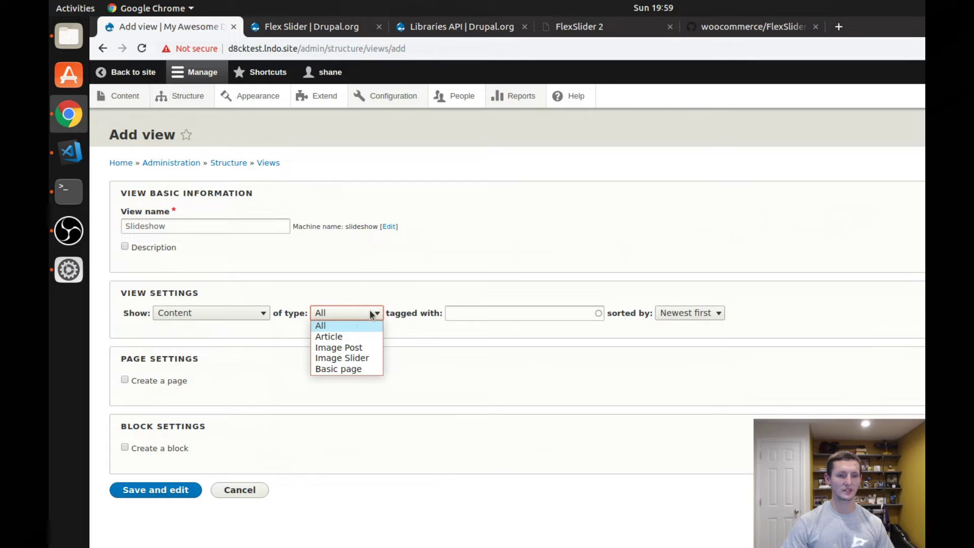
pyautogui.click(368, 357)
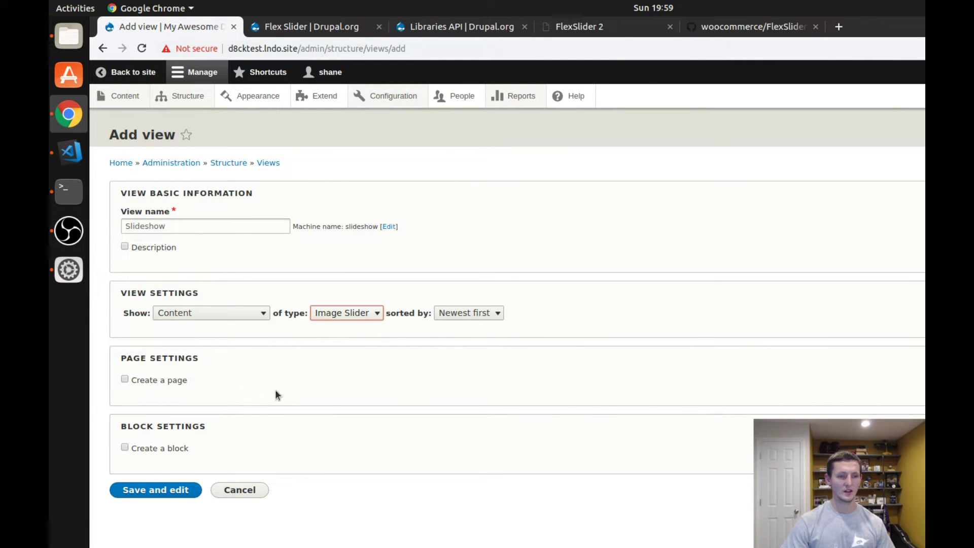
# Add a page displayed as a FlexSlider of fields, with 10 items and no pager, and save
pyautogui.click(124, 379)
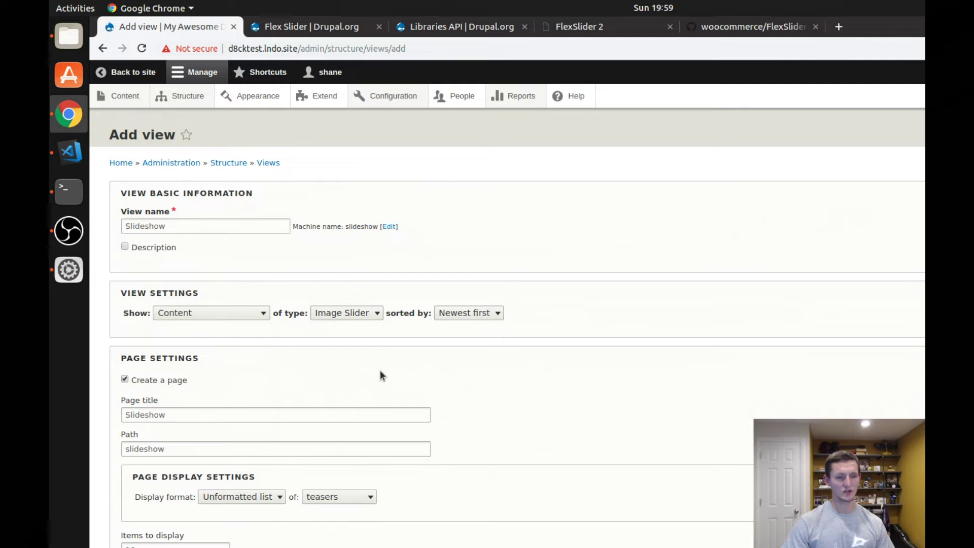
pyautogui.scroll(-5, 327, 416)
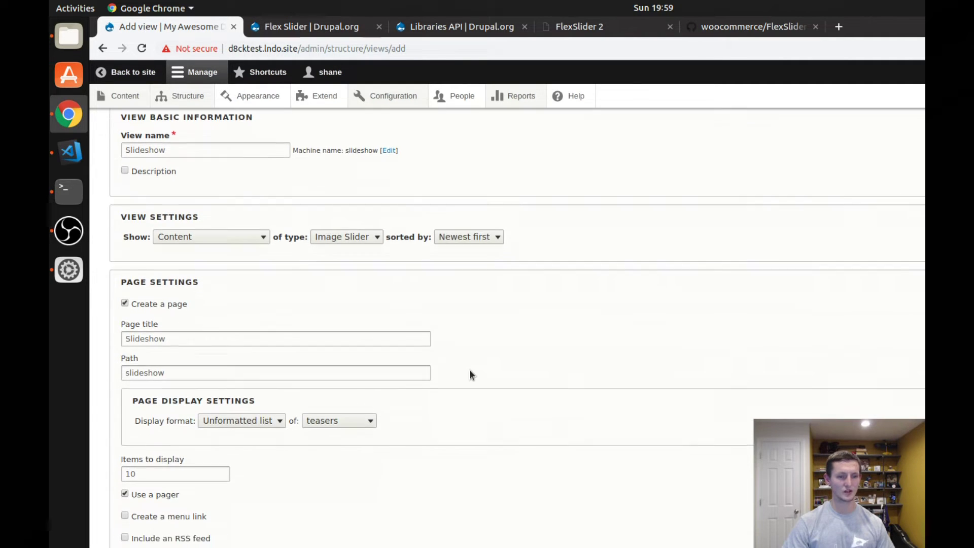
pyautogui.click(241, 370)
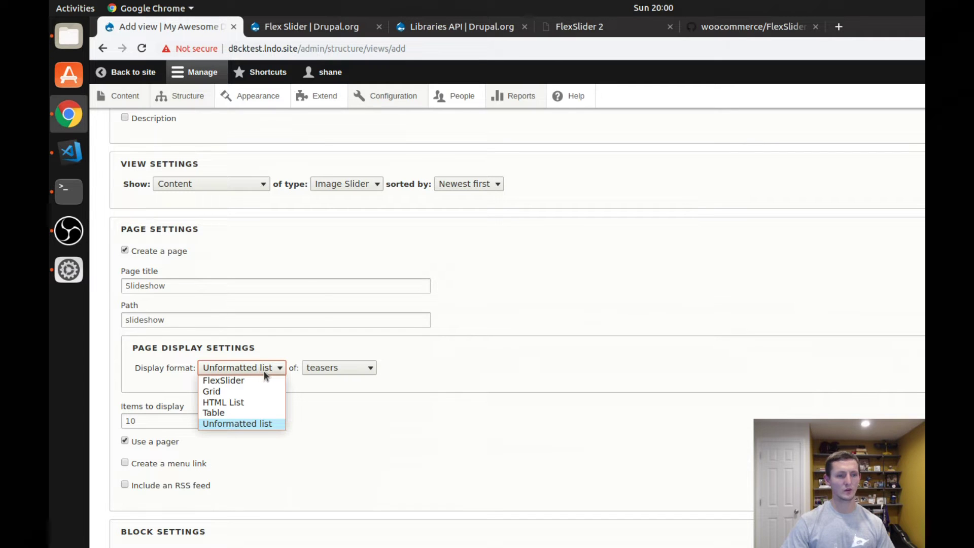
pyautogui.click(250, 380)
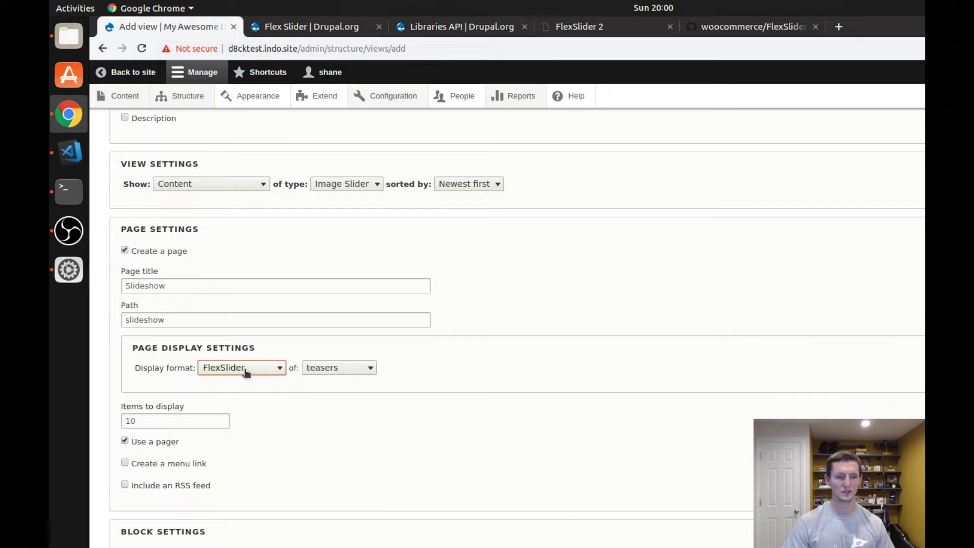
pyautogui.click(338, 368)
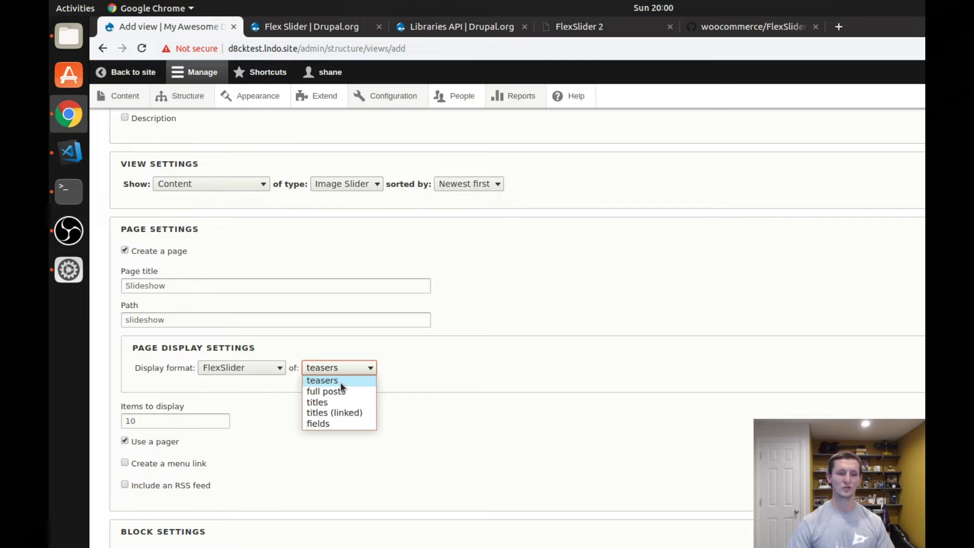
pyautogui.click(335, 422)
pyautogui.click(123, 441)
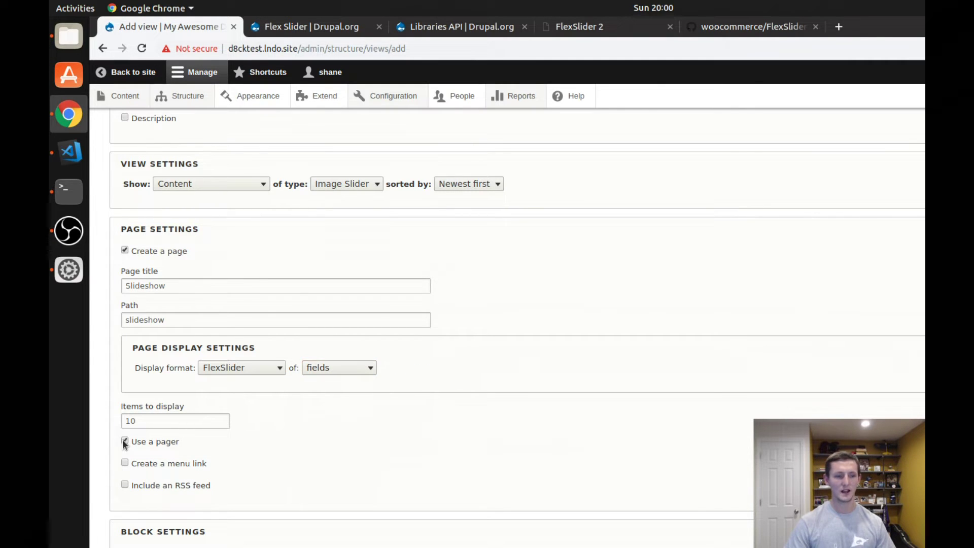
pyautogui.scroll(-1, 326, 421)
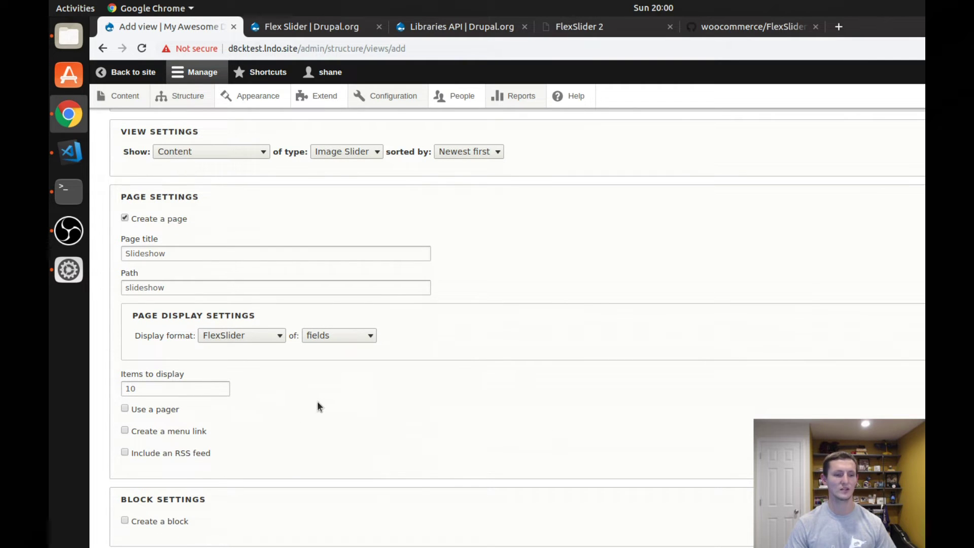
pyautogui.doubleClick(162, 388)
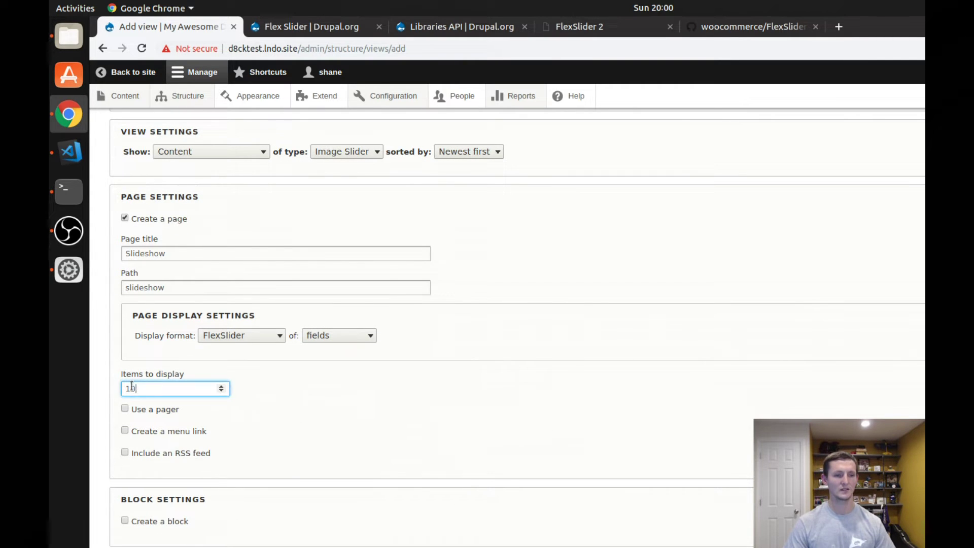
pyautogui.click(342, 401)
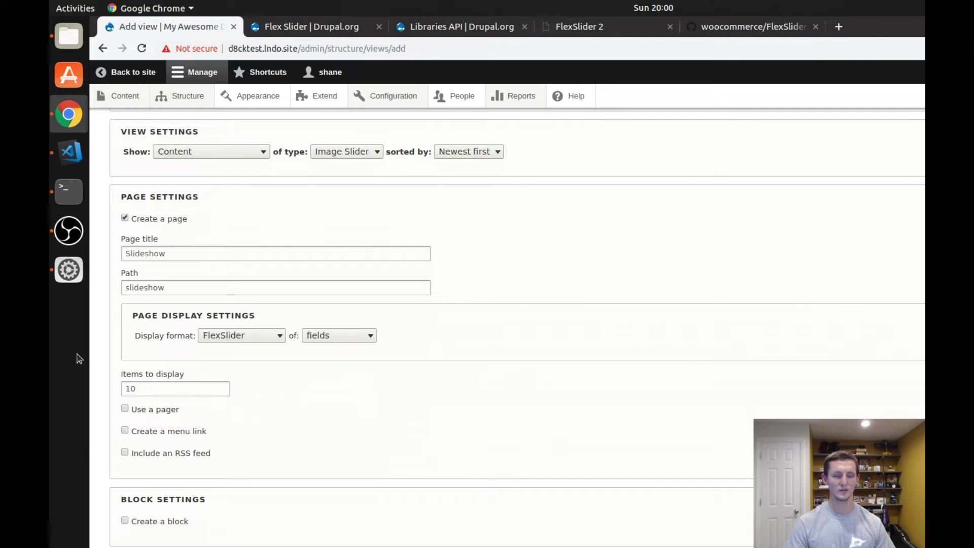
pyautogui.hotkey('ctrl', 'r')
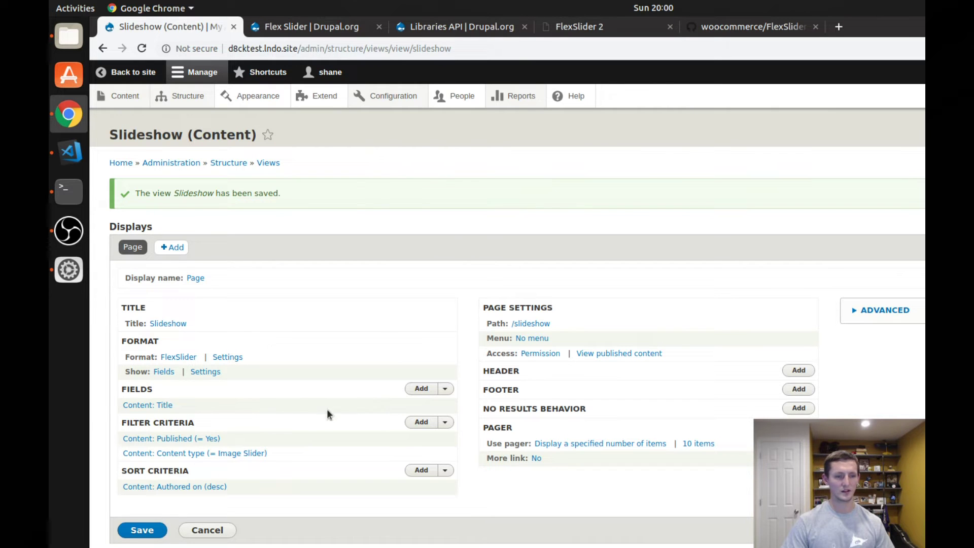
# Search fields for 'image' and add Content: Slider Image to the view for configuration
pyautogui.click(419, 389)
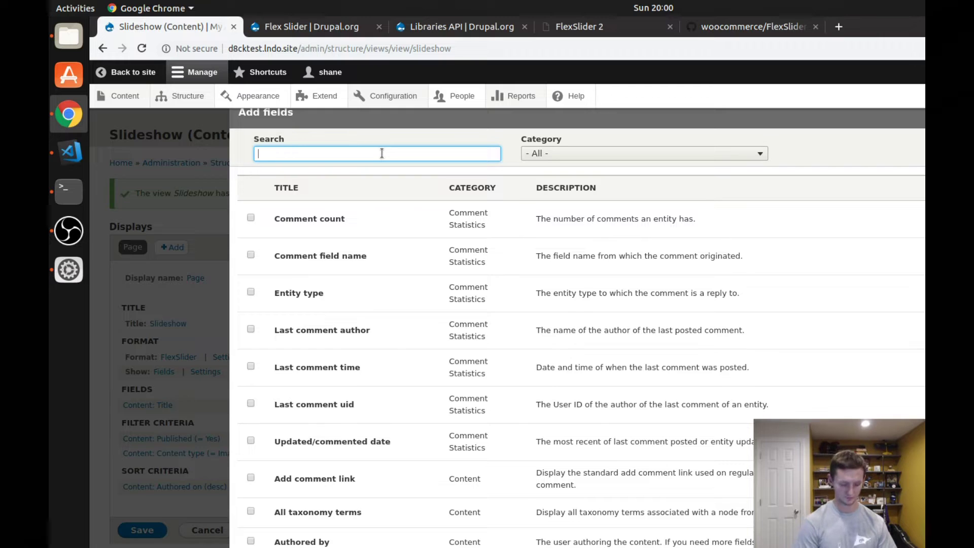
pyautogui.write('image')
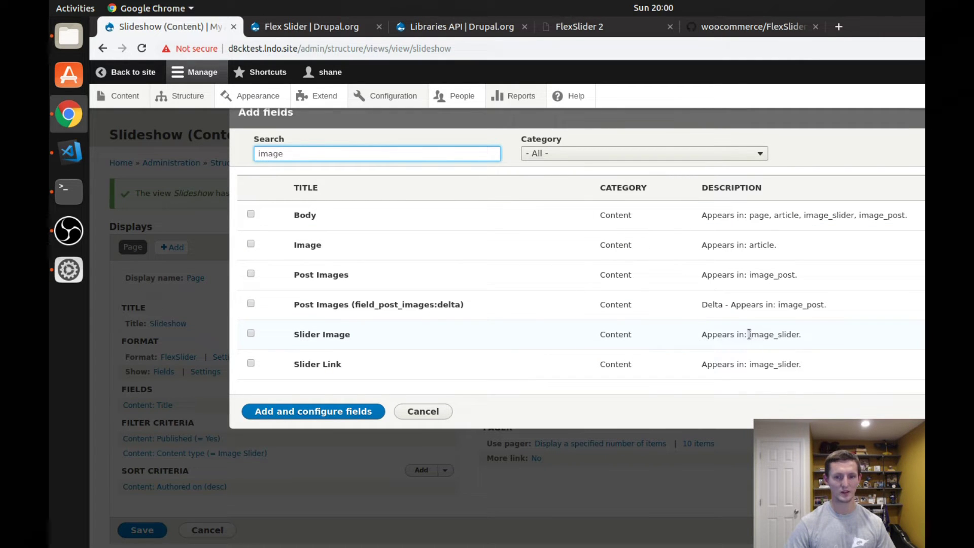
pyautogui.moveTo(750, 335); pyautogui.dragTo(795, 334)
pyautogui.click(807, 335)
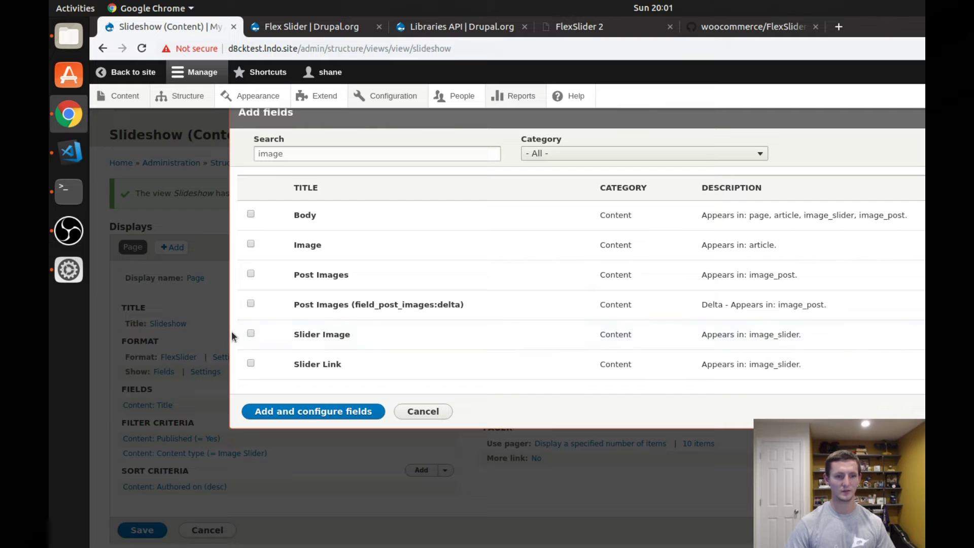
pyautogui.click(250, 334)
pyautogui.click(350, 430)
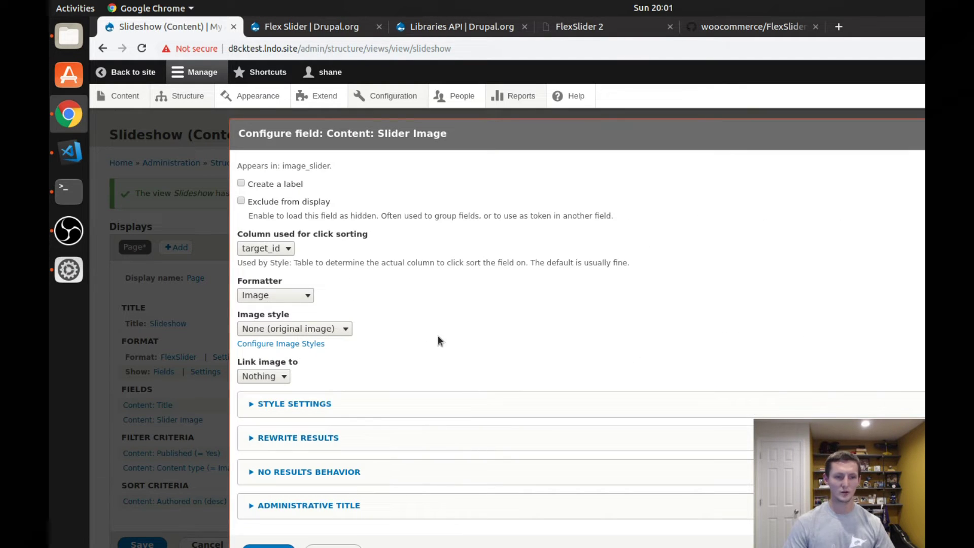
# Give the Slider Image field the Flexslider Full image style, linked to Nothing, and apply
pyautogui.click(336, 330)
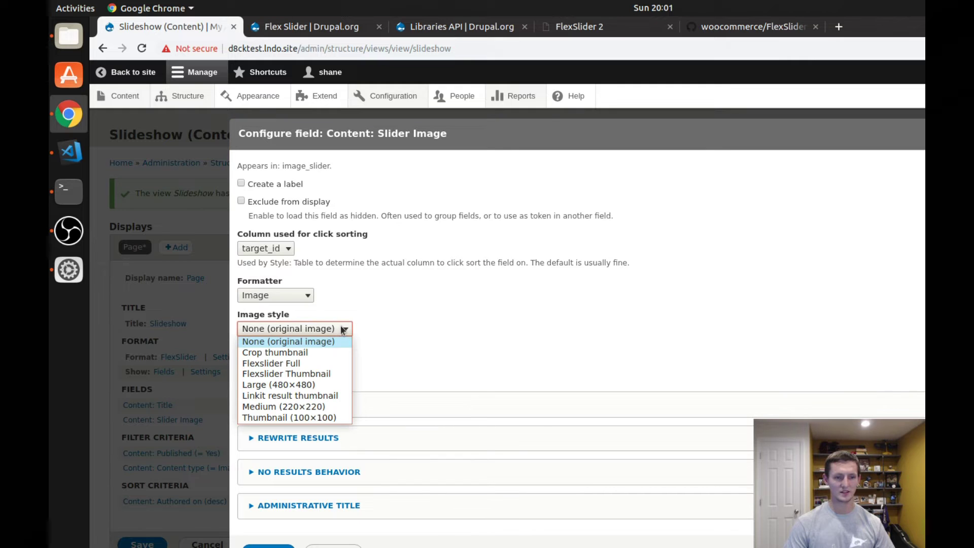
pyautogui.click(293, 363)
pyautogui.click(277, 374)
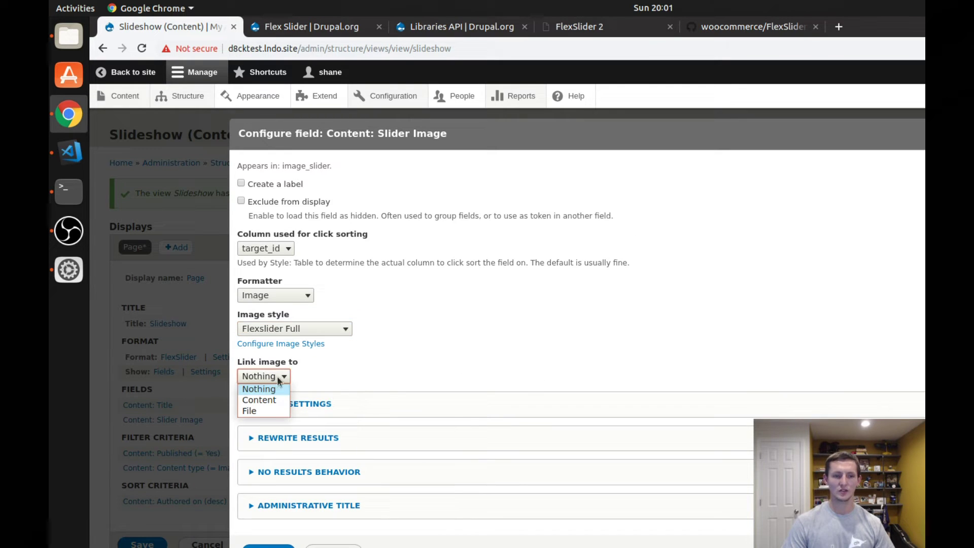
pyautogui.click(418, 371)
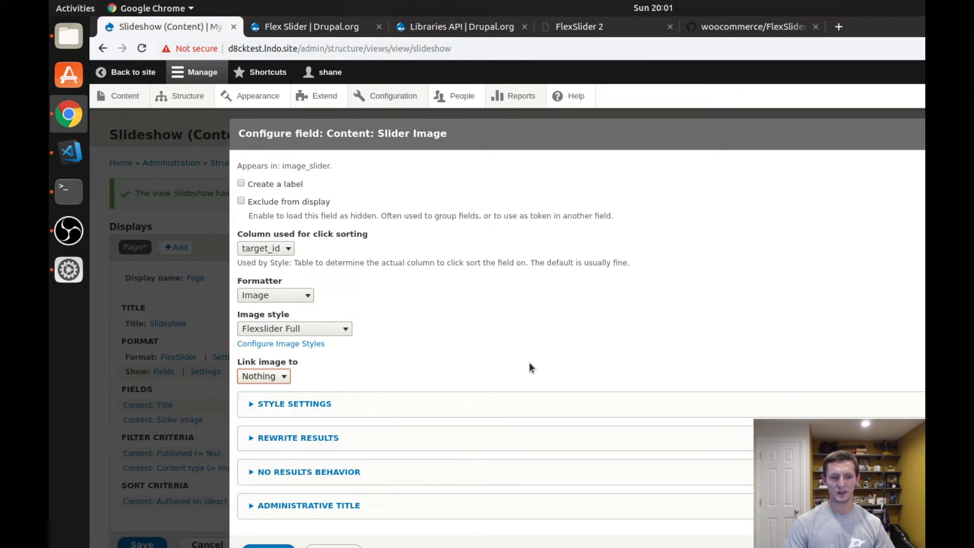
pyautogui.scroll(-1, 431, 314)
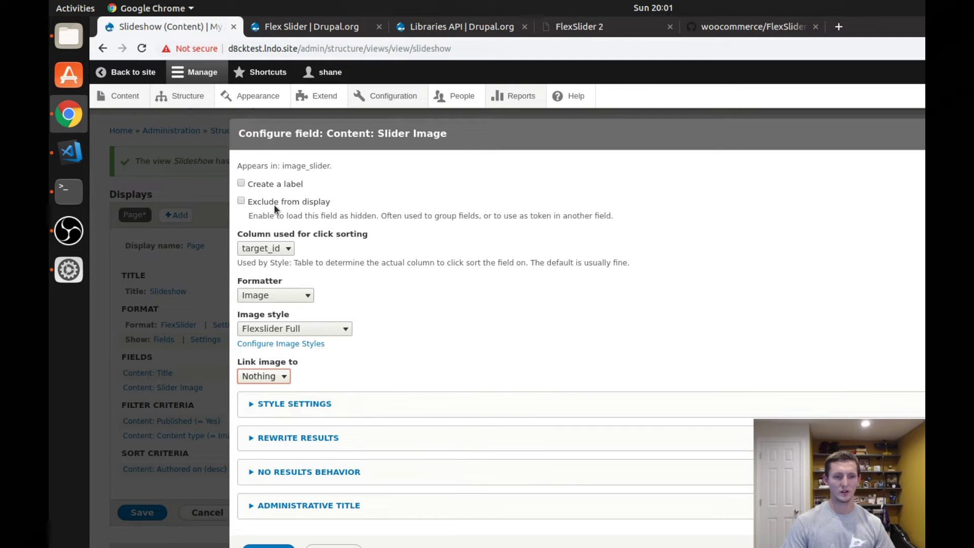
pyautogui.click(267, 545)
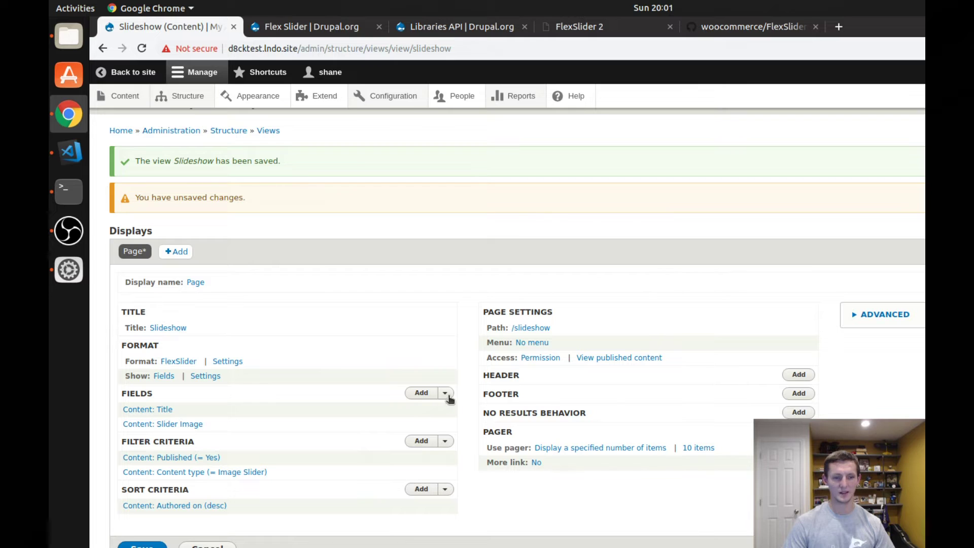
# Remove Content: Title in the Rearrange fields dialog so only Slider Image remains
pyautogui.click(445, 395)
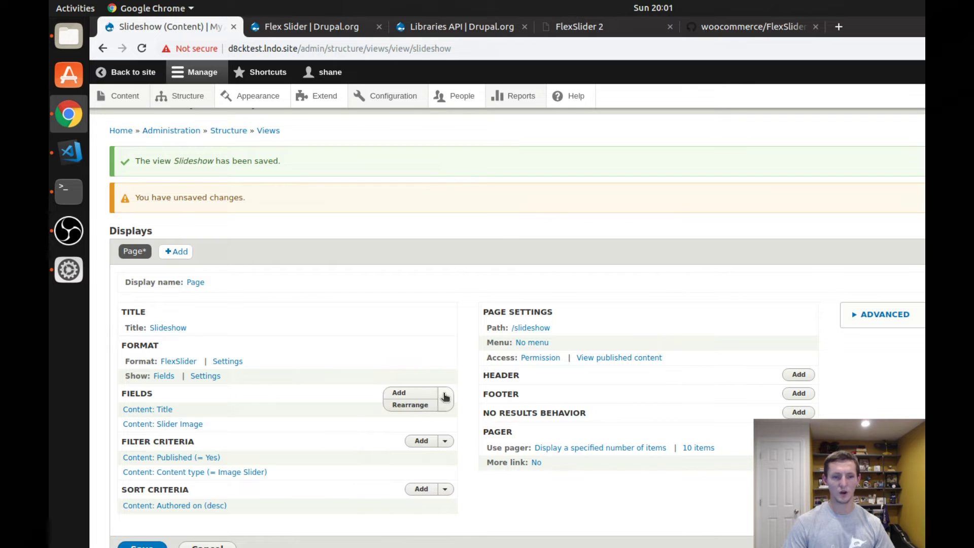
pyautogui.click(410, 405)
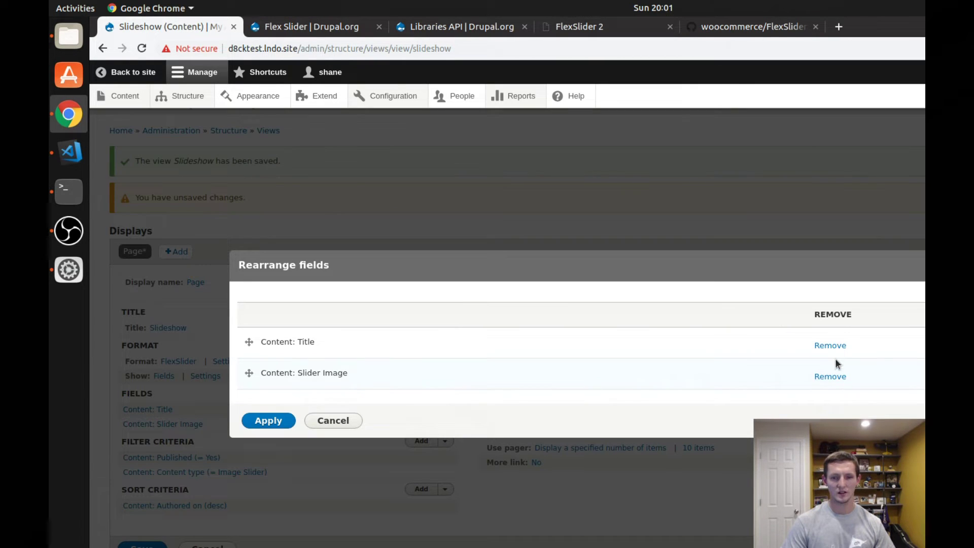
pyautogui.click(829, 345)
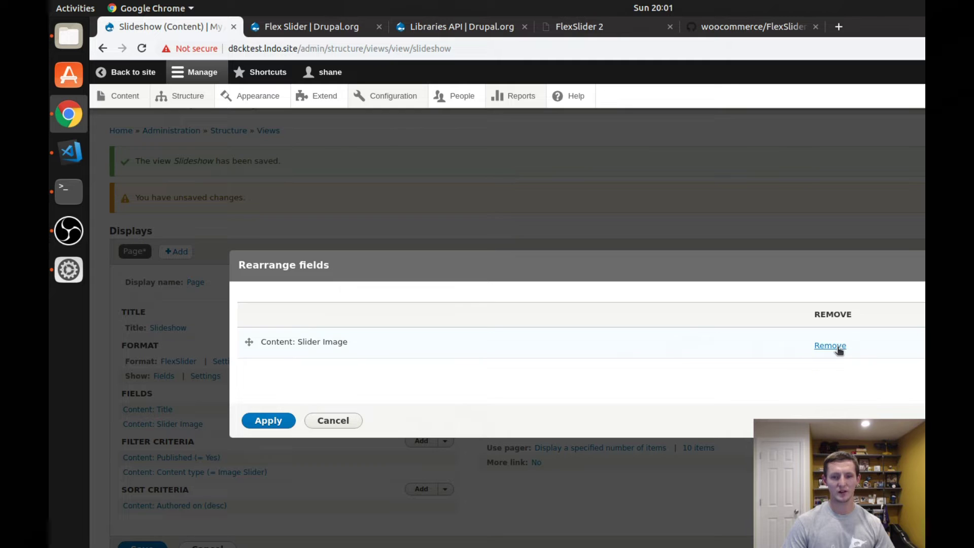
pyautogui.click(274, 421)
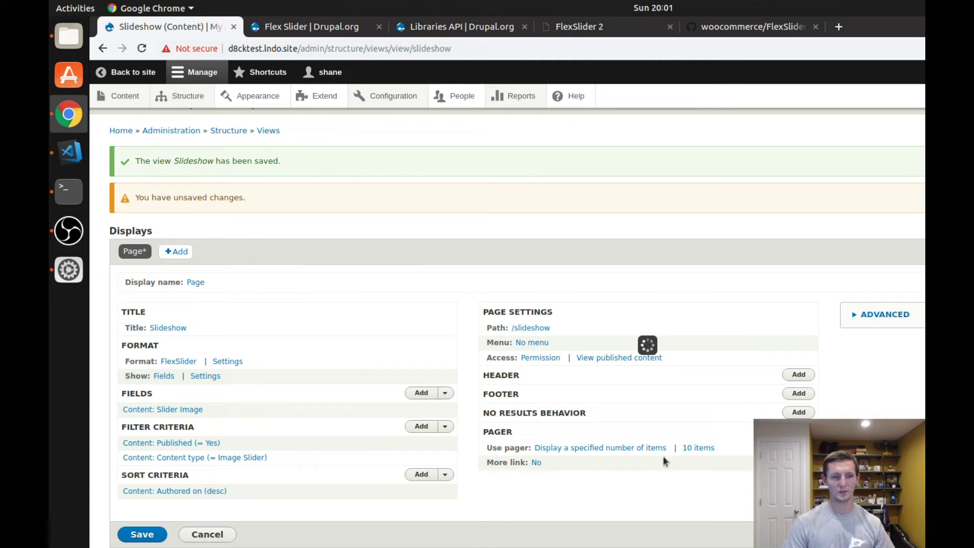
pyautogui.scroll(-2, 366, 473)
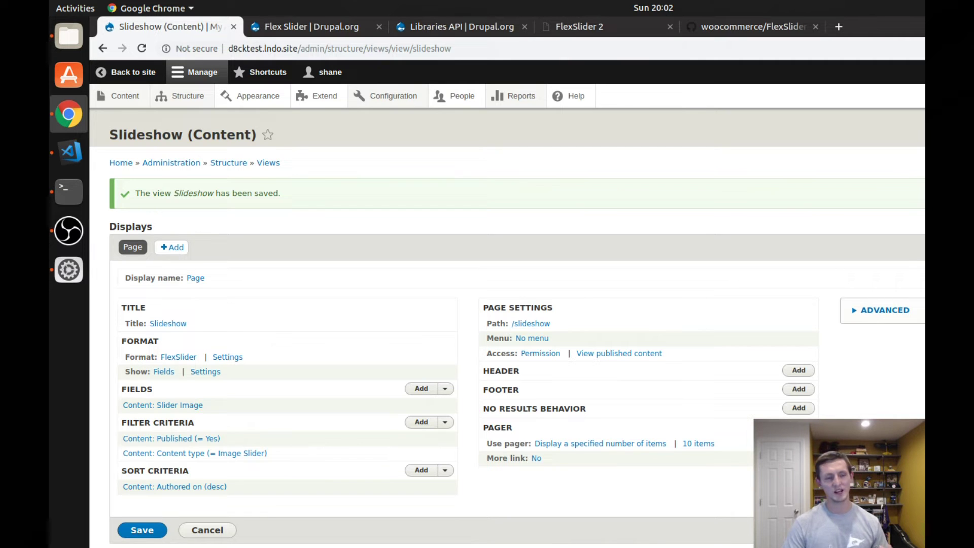
# Reload the /slideshow page and scroll down to see the full-width image slider
pyautogui.hotkey('ctrl', 'r')
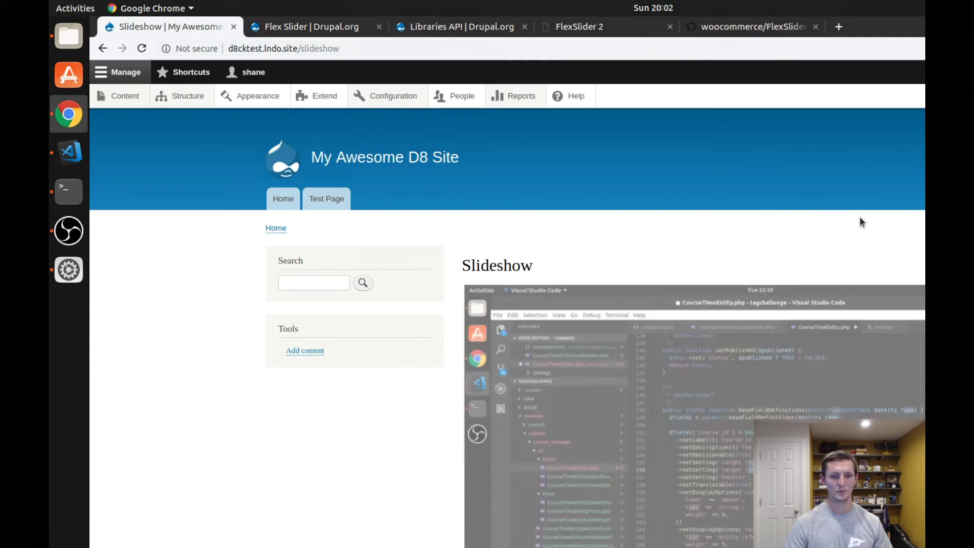
pyautogui.scroll(-2, 506, 333)
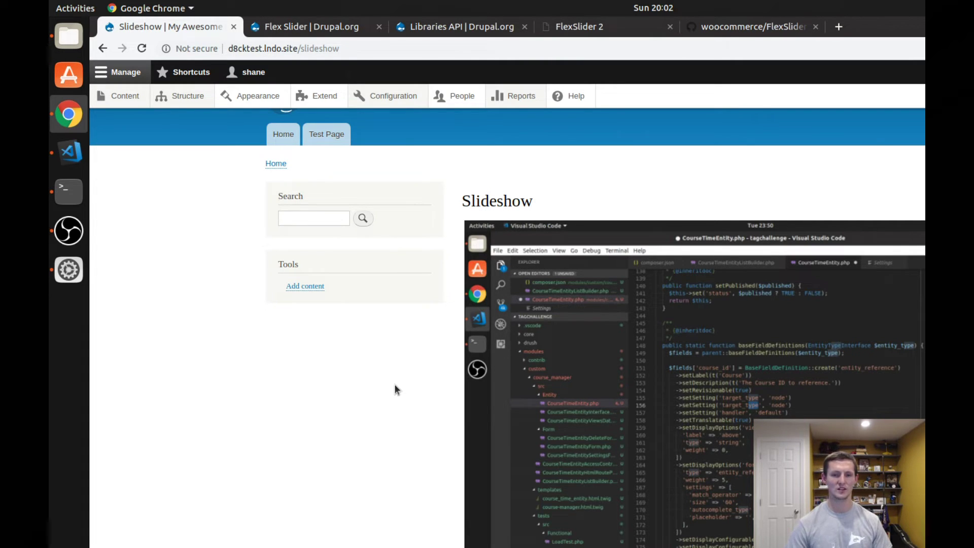
# Go to Configuration > Media > Image styles from the admin toolbar
pyautogui.moveTo(399, 102)
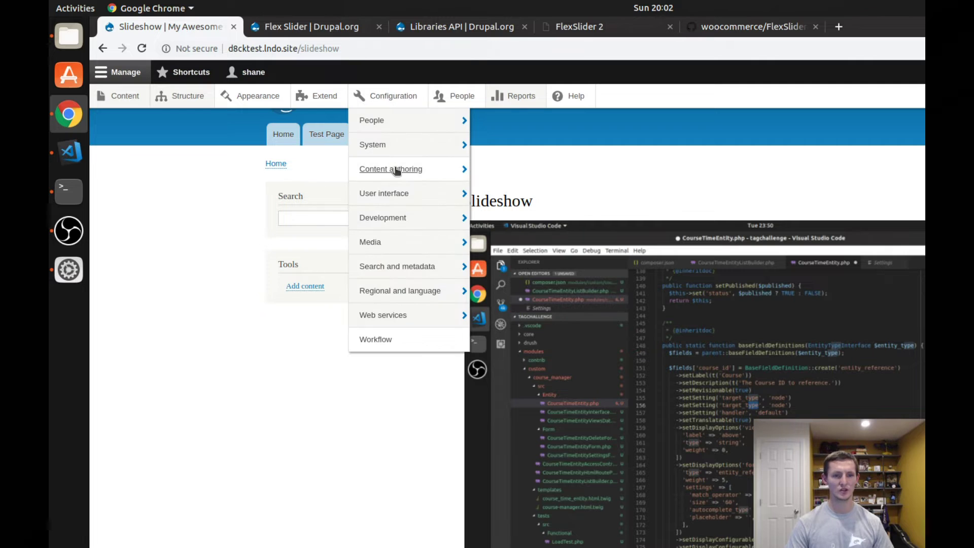
pyautogui.moveTo(390, 197)
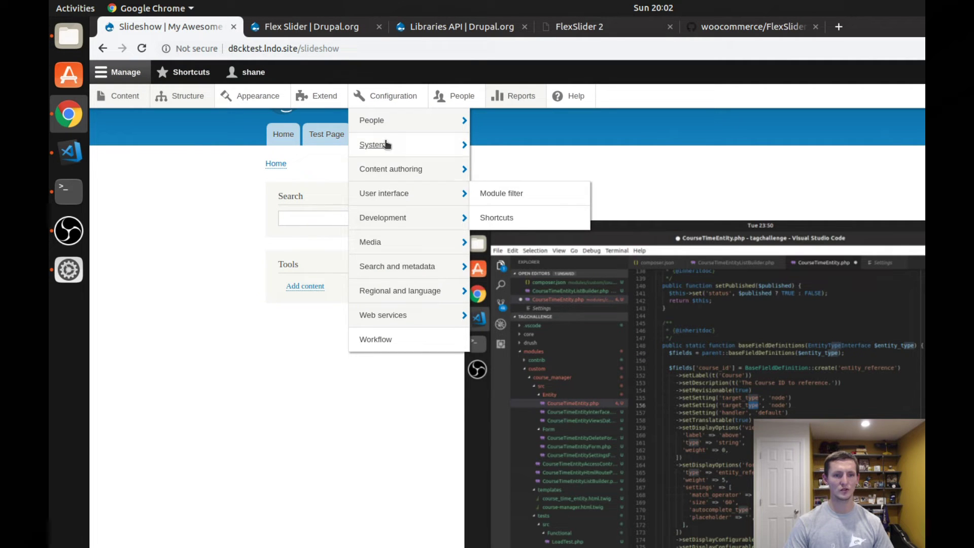
pyautogui.moveTo(375, 244)
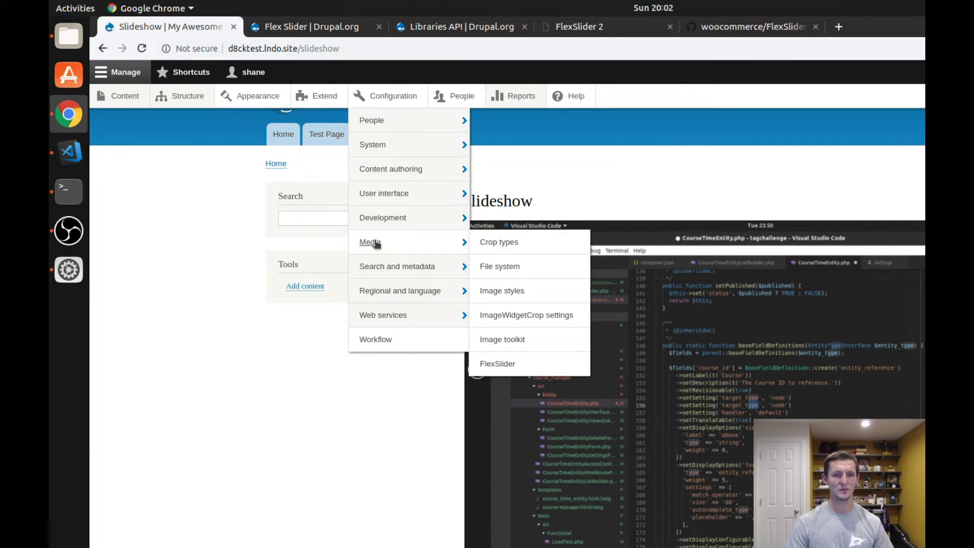
pyautogui.click(514, 294)
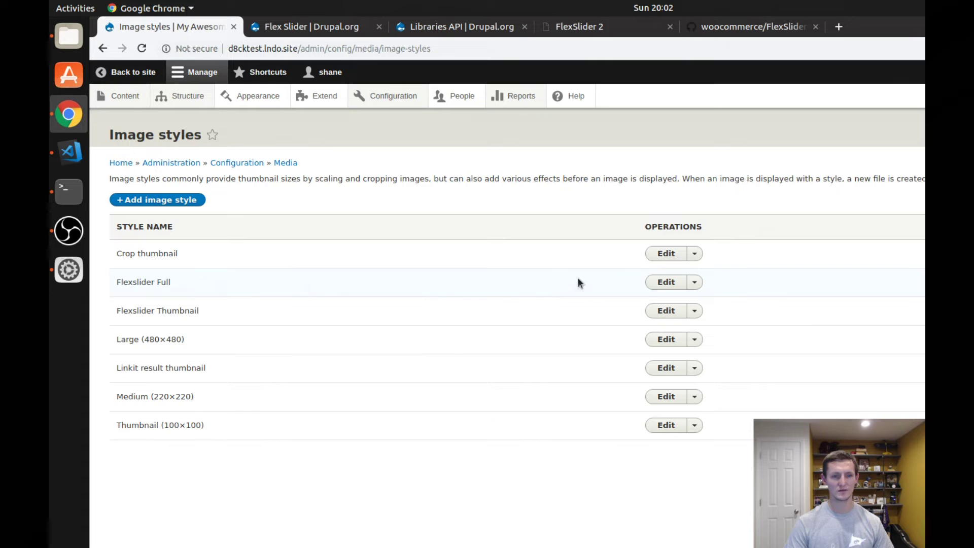
# Inspect the Flexslider Full style (800×500), then open the Flexslider Thumbnail (160×100) style
pyautogui.click(662, 282)
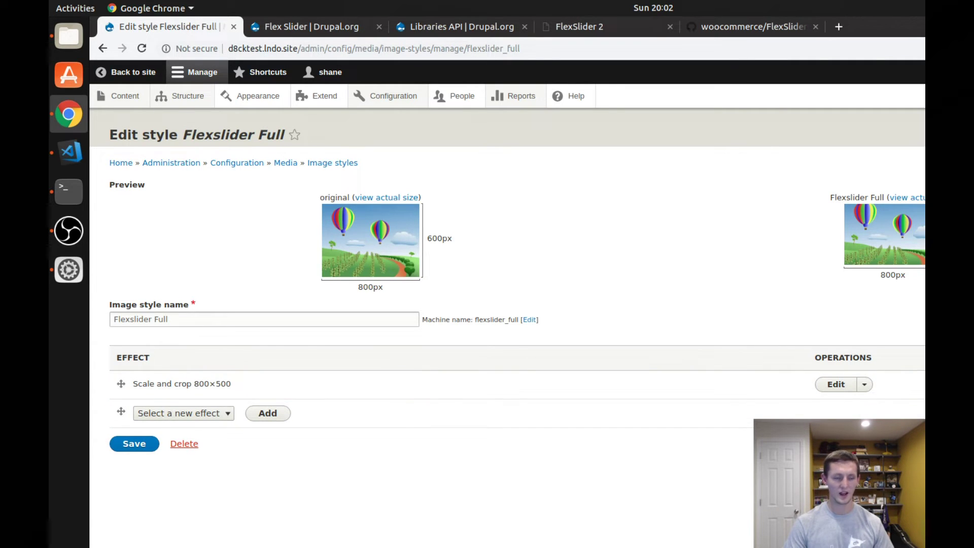
pyautogui.click(103, 48)
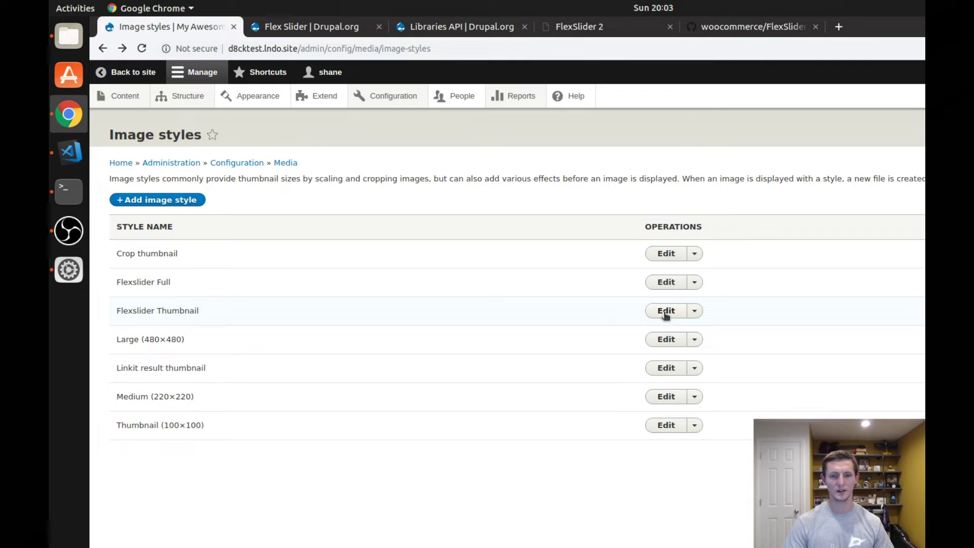
pyautogui.click(665, 312)
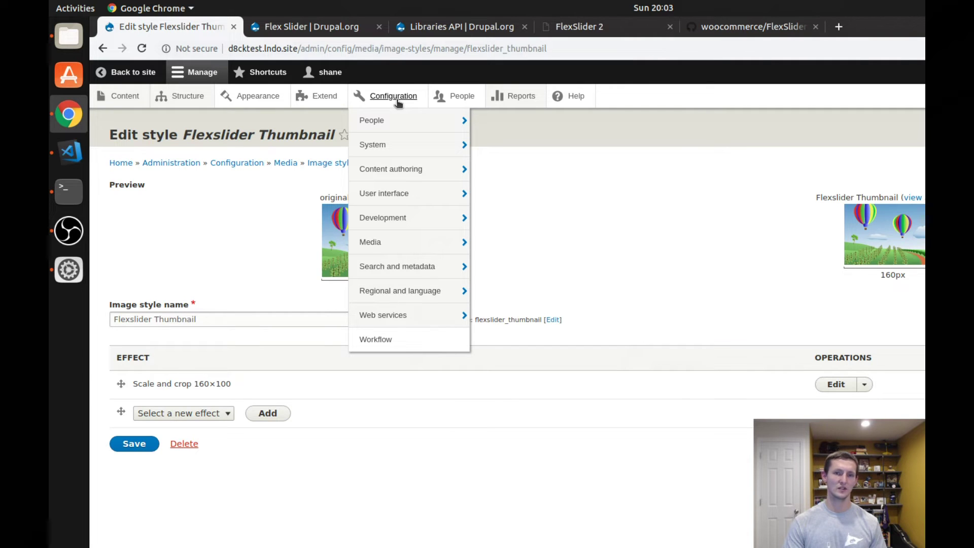
# Open Configuration > Media > FlexSlider, review Advanced settings, and return to the optionset list
pyautogui.moveTo(374, 242)
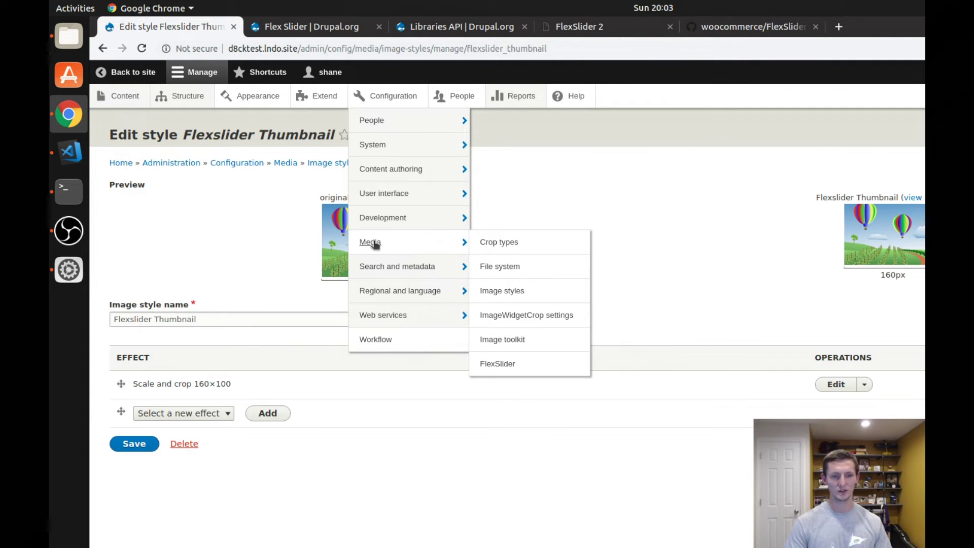
pyautogui.click(504, 366)
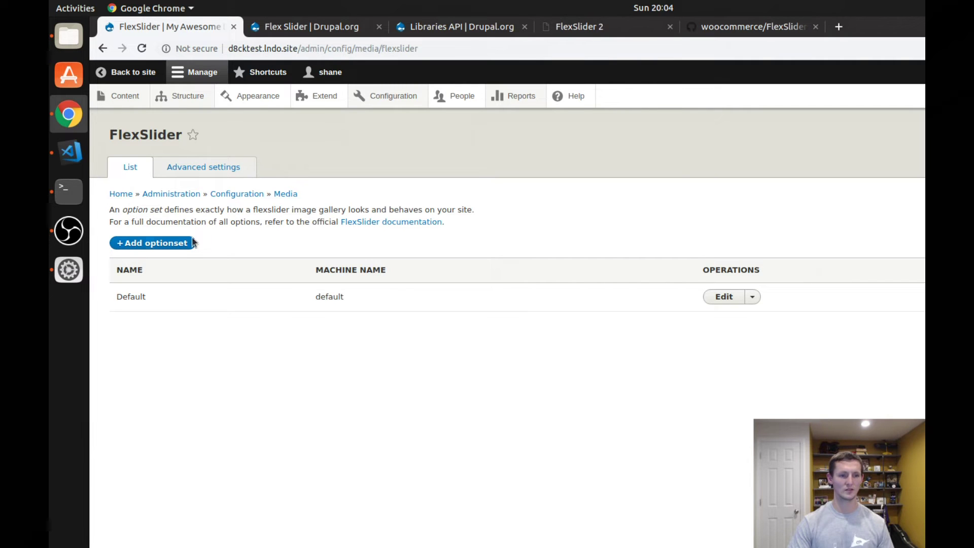
pyautogui.click(207, 173)
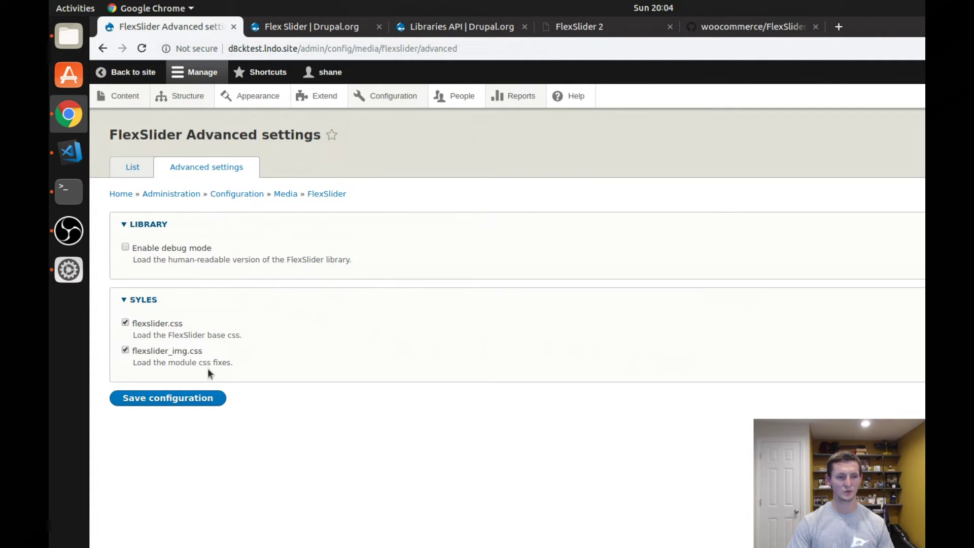
pyautogui.click(131, 168)
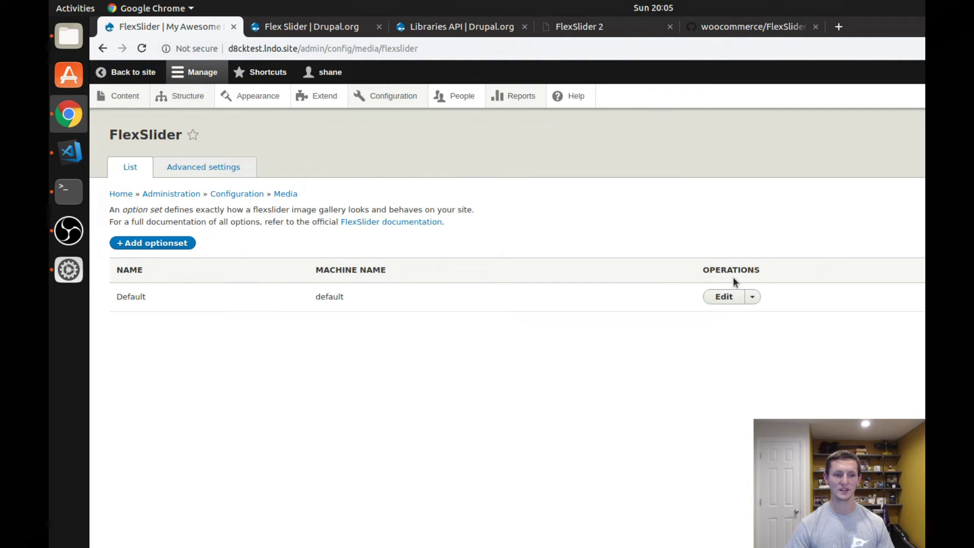
# Open the Default optionset, keeping Fade animation and a 7000 ms slideshow speed
pyautogui.click(721, 298)
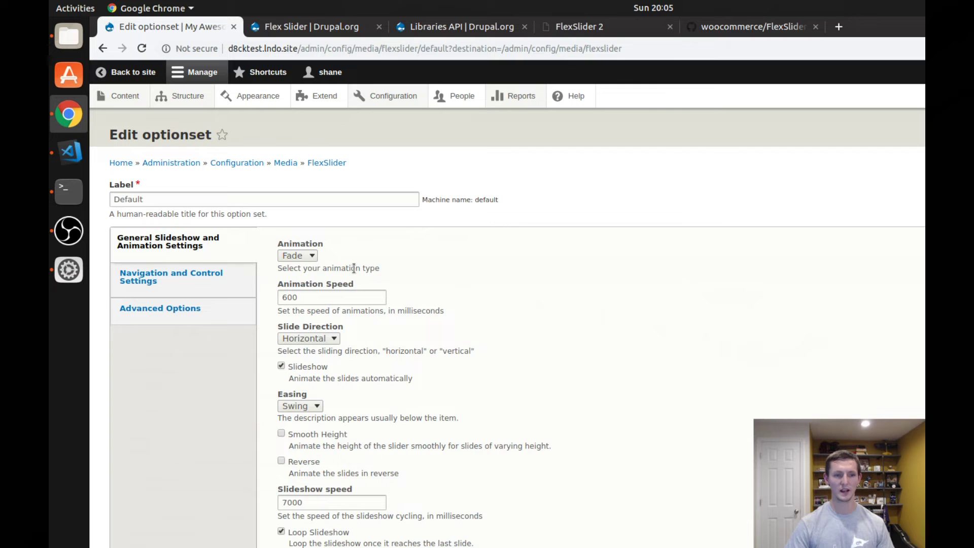
pyautogui.scroll(-2, 396, 273)
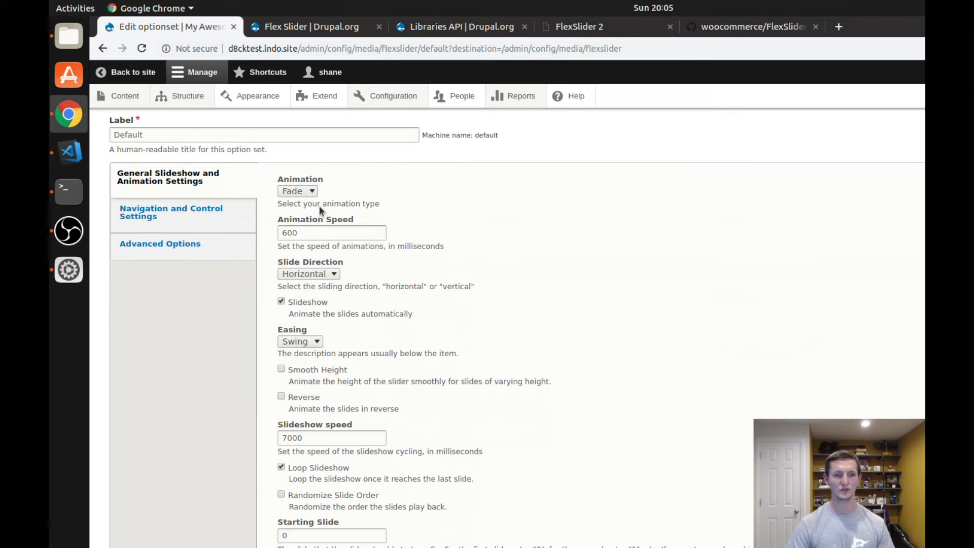
pyautogui.click(308, 195)
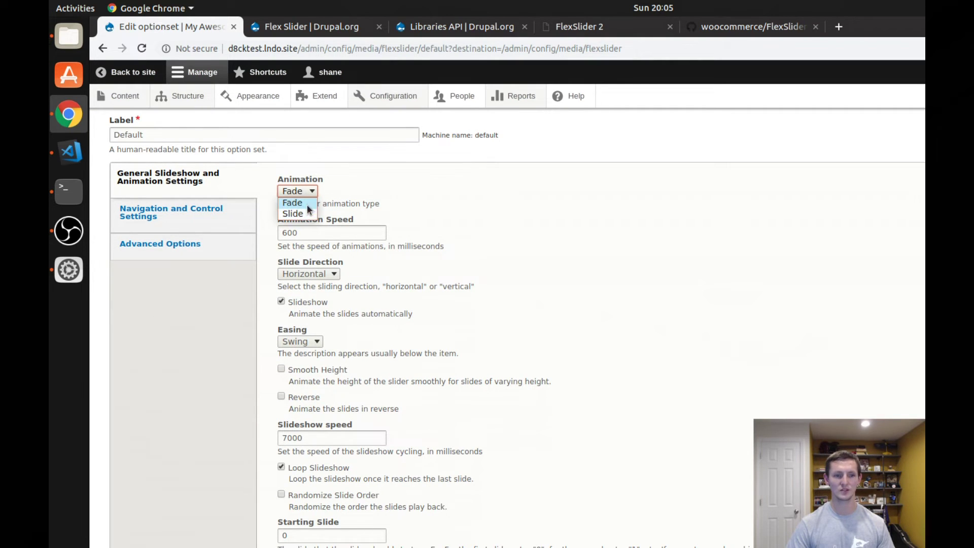
pyautogui.click(392, 194)
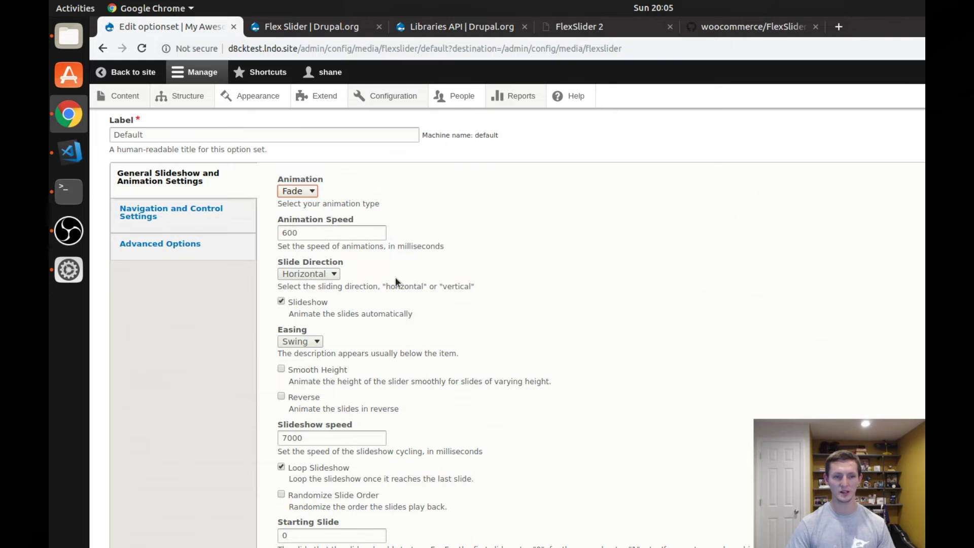
pyautogui.scroll(-1, 385, 336)
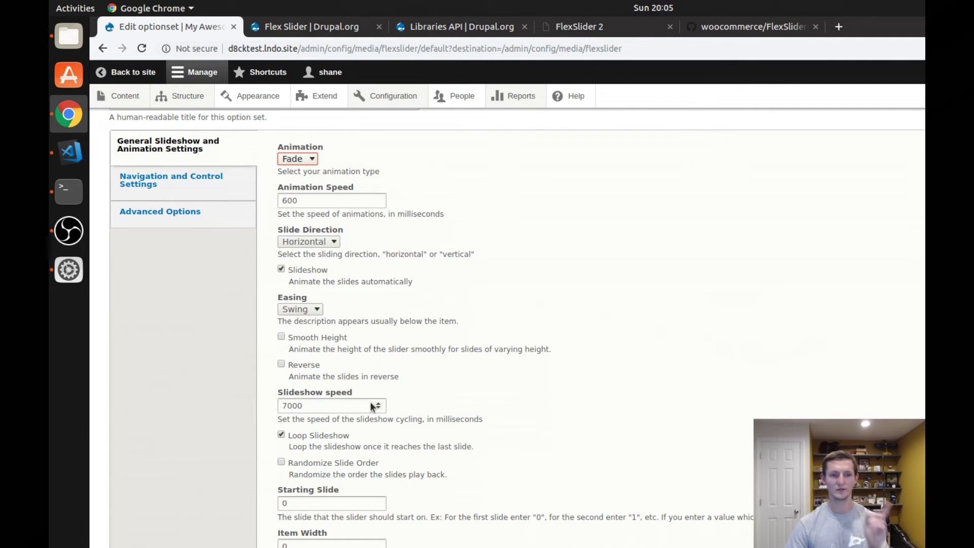
pyautogui.click(323, 404)
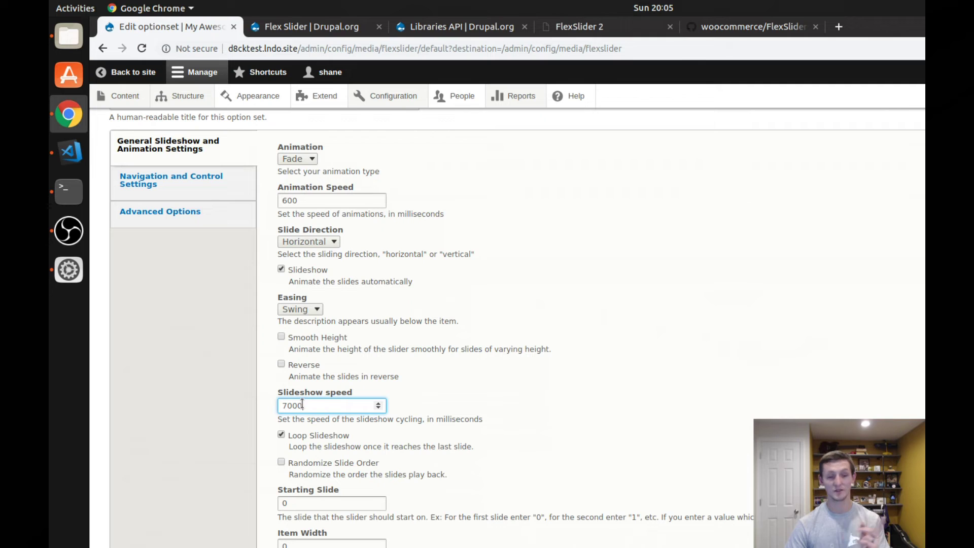
pyautogui.hotkey('shift', 'Left')
pyautogui.hotkey('shift', 'Left')
pyautogui.click(480, 398)
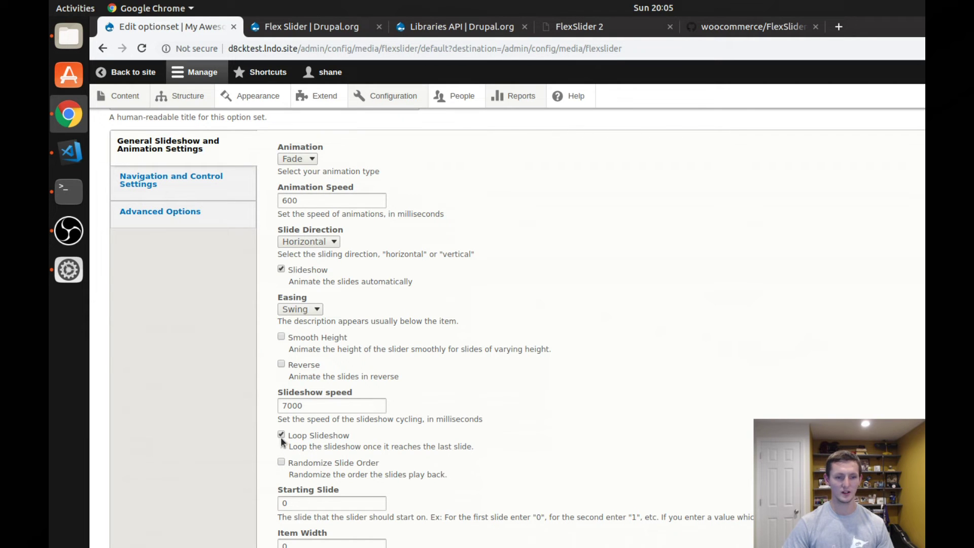
pyautogui.scroll(-4, 458, 465)
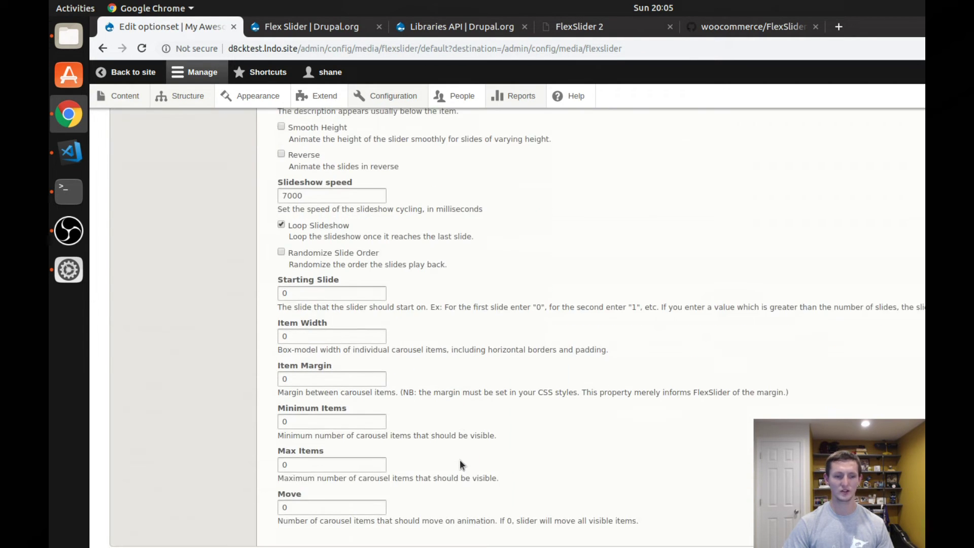
pyautogui.scroll(5, 459, 458)
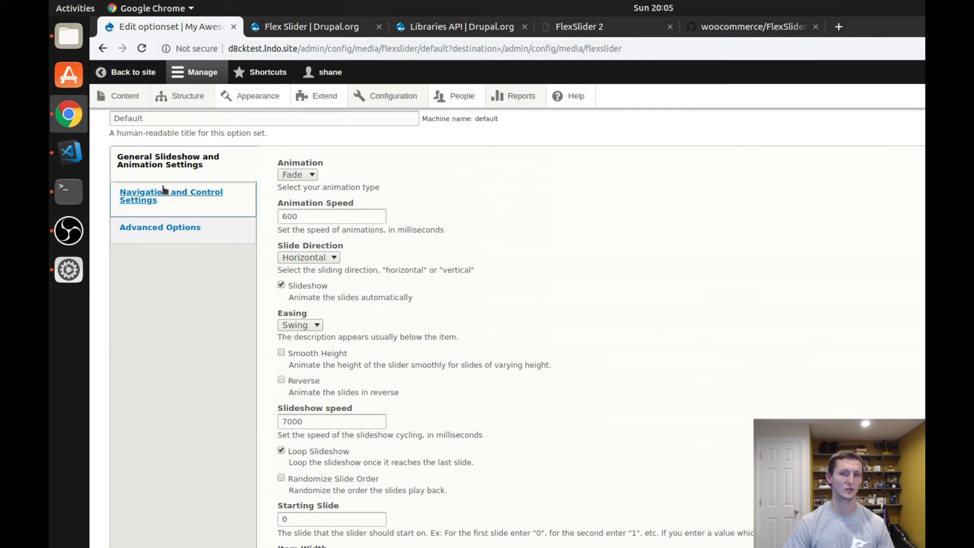
# Set Paging Controls to Thumbnails, review Advanced Options, and save the Default optionset
pyautogui.click(185, 195)
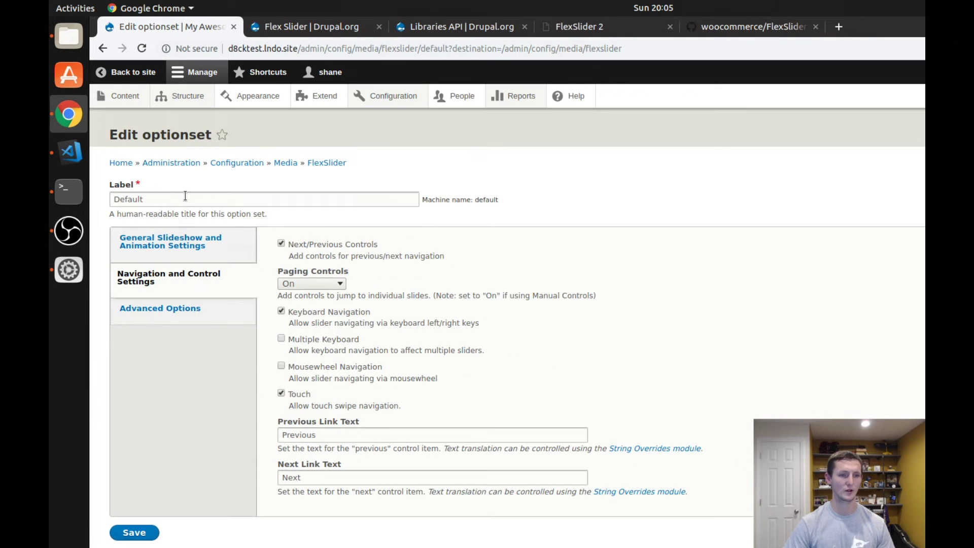
pyautogui.click(332, 283)
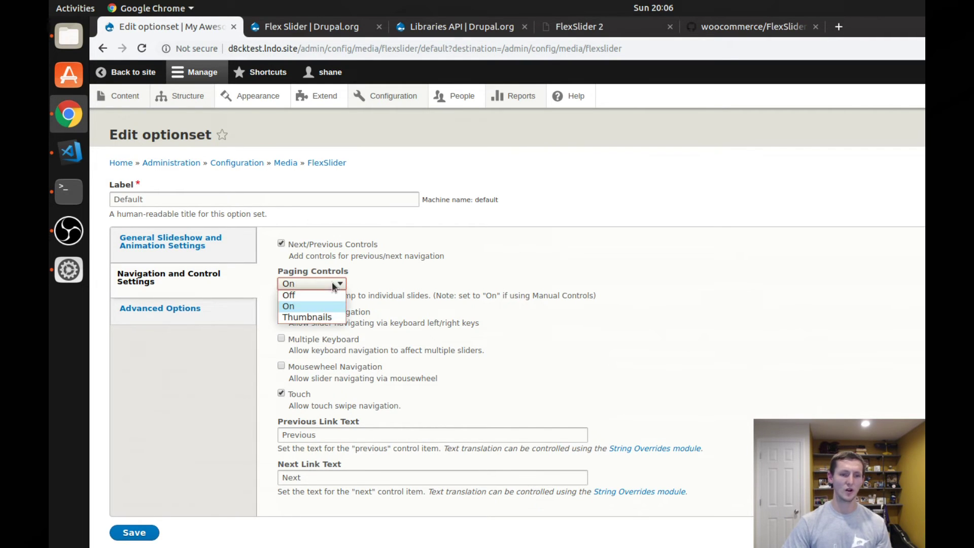
pyautogui.click(324, 318)
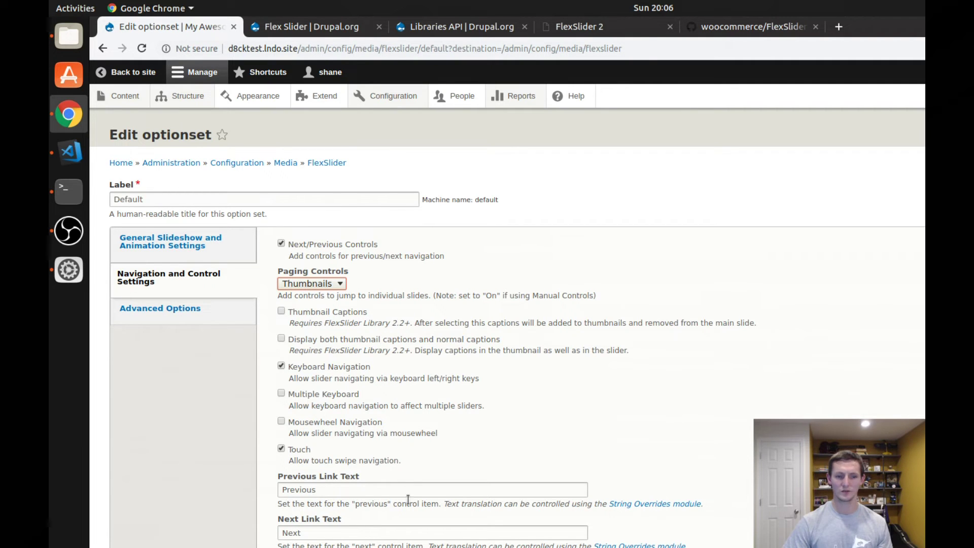
pyautogui.click(136, 314)
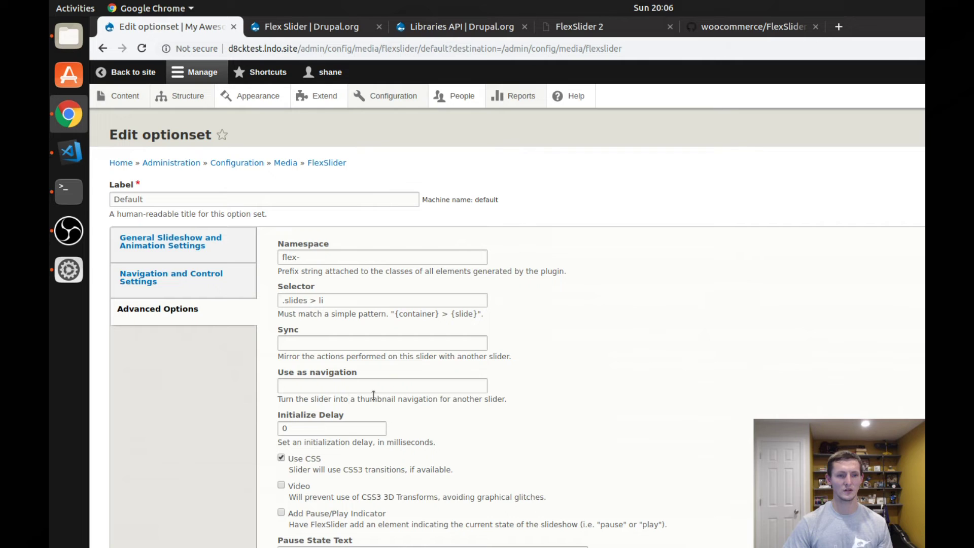
pyautogui.click(183, 283)
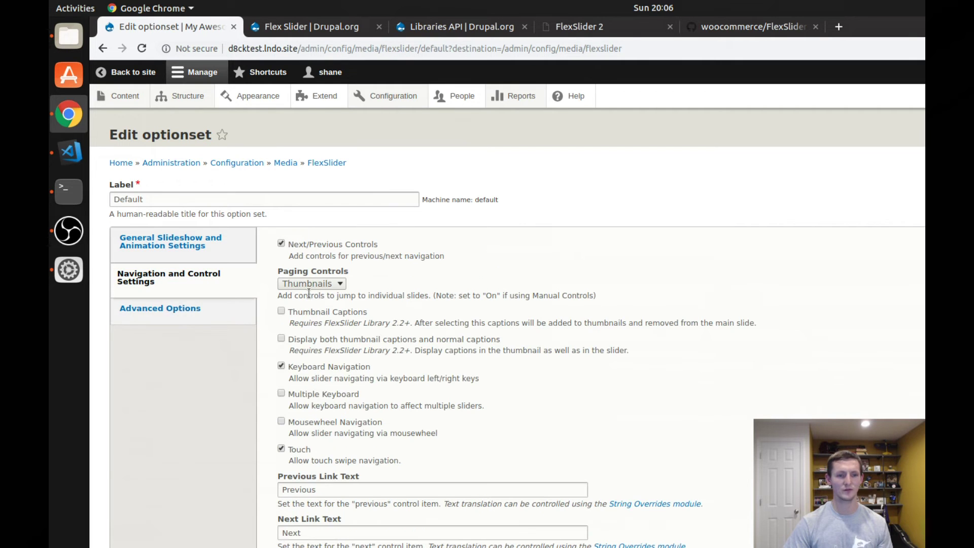
pyautogui.click(145, 311)
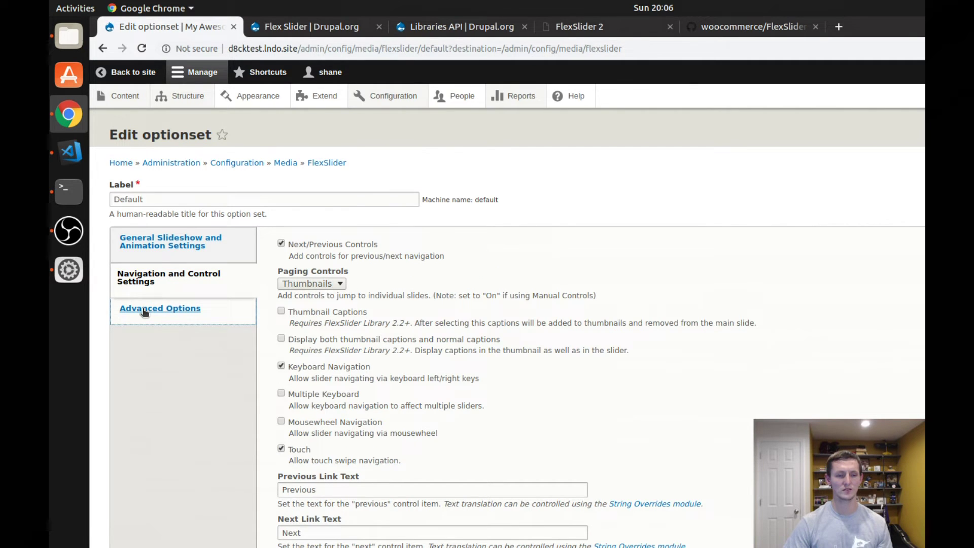
pyautogui.scroll(-5, 410, 265)
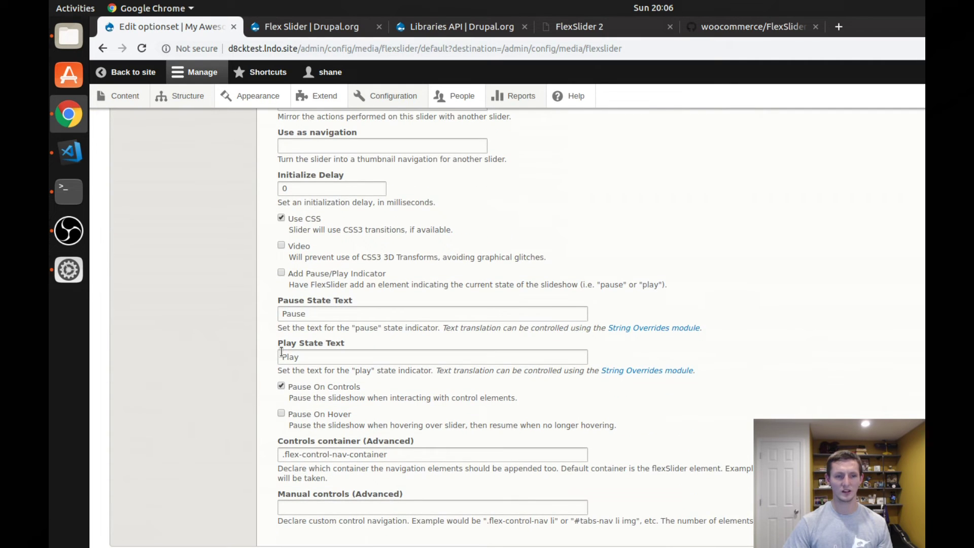
pyautogui.scroll(1, 178, 444)
pyautogui.scroll(-1, 167, 507)
pyautogui.click(161, 547)
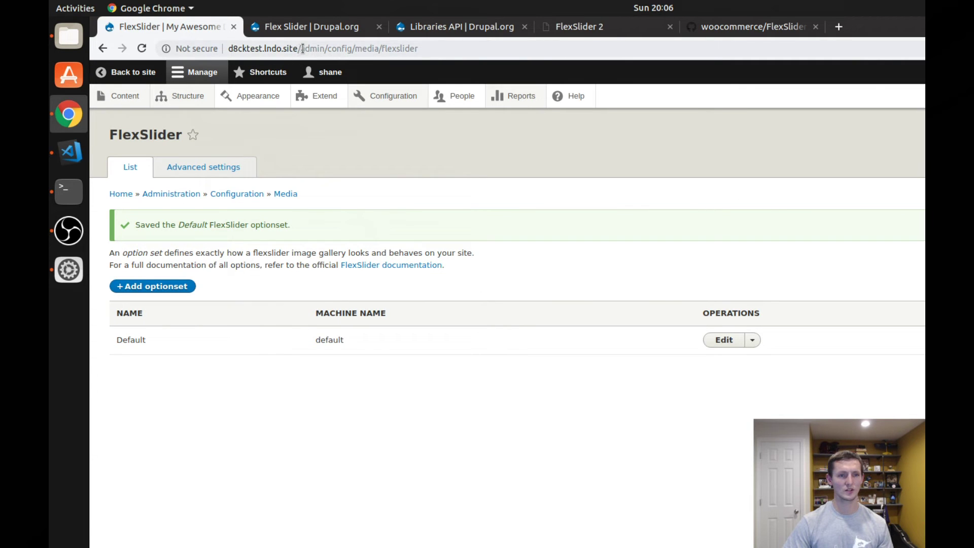
# Load /slideshow to check the slider, then open the Slideshow view's edit page
pyautogui.moveTo(304, 48); pyautogui.dragTo(592, 48)
pyautogui.write('slideshow')
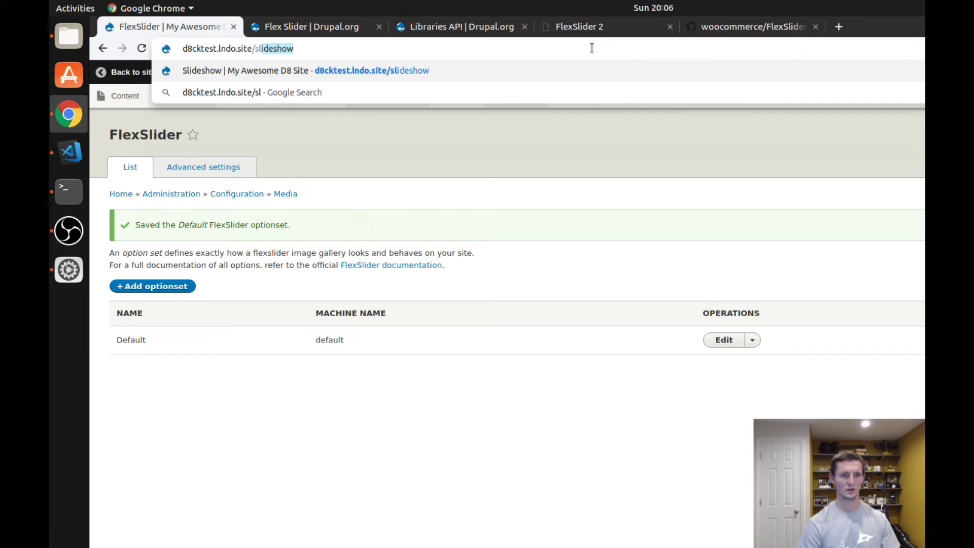
pyautogui.press('Return')
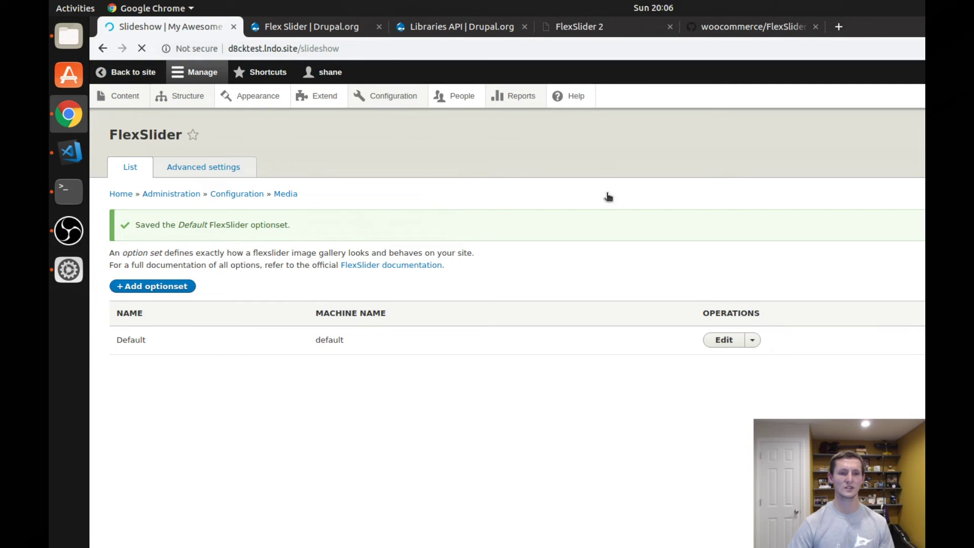
pyautogui.scroll(-3, 758, 348)
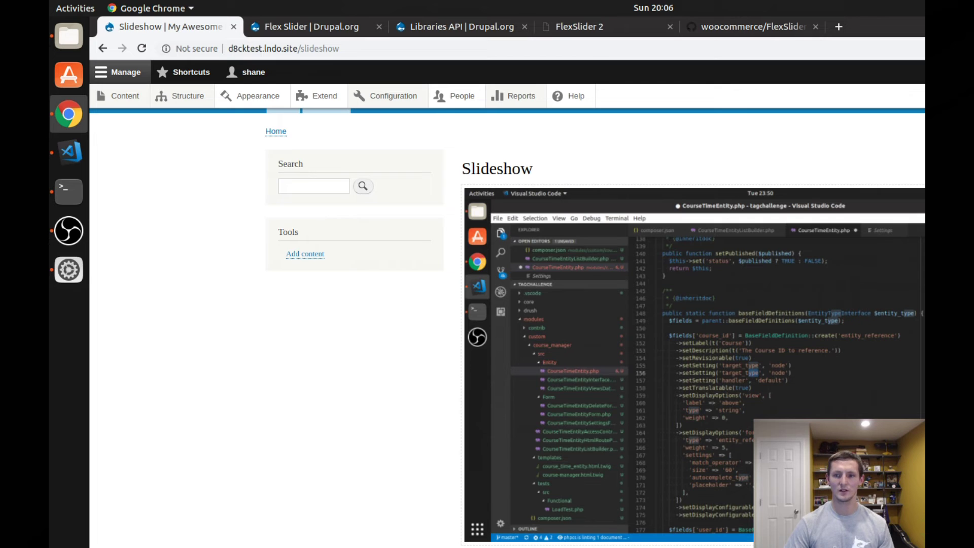
pyautogui.hotkey('ctrl', 'r')
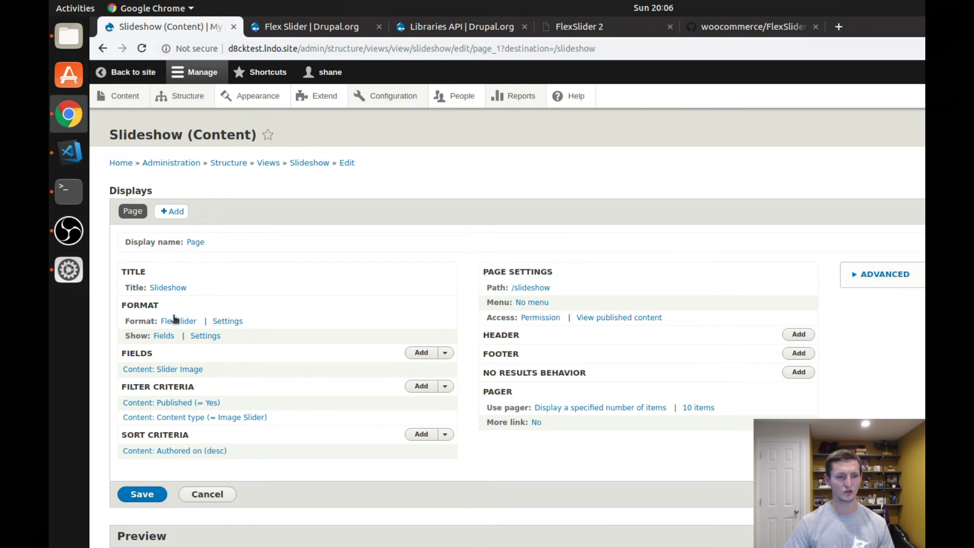
pyautogui.click(225, 321)
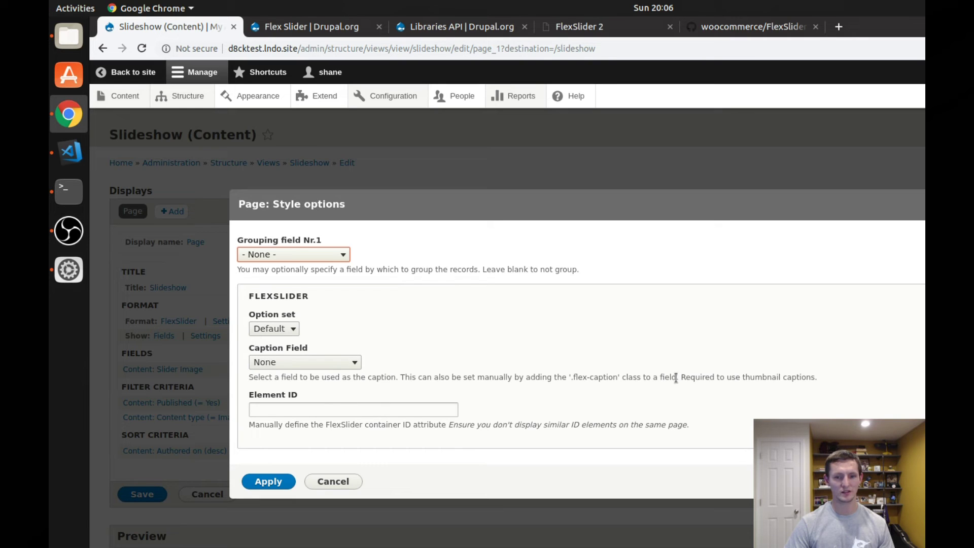
pyautogui.moveTo(747, 379); pyautogui.dragTo(815, 377)
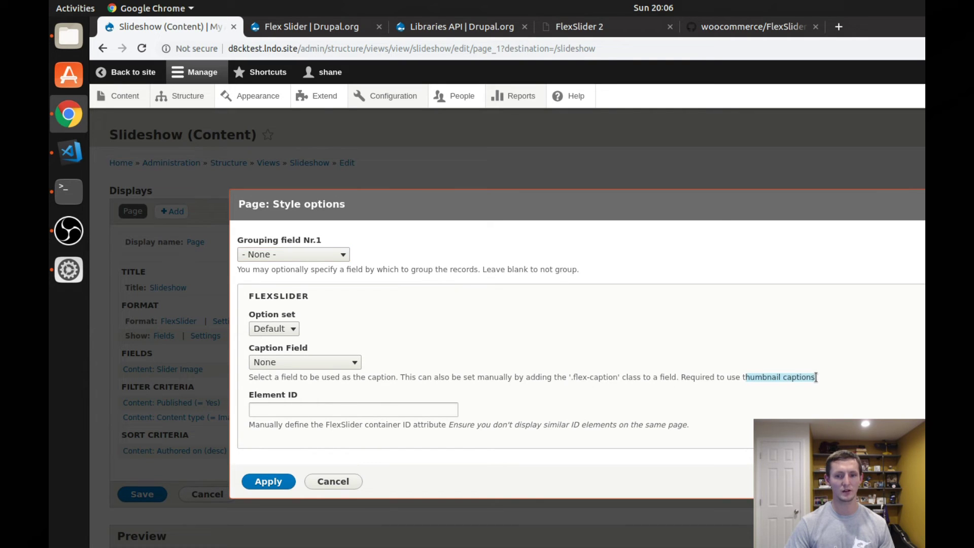
pyautogui.click(597, 391)
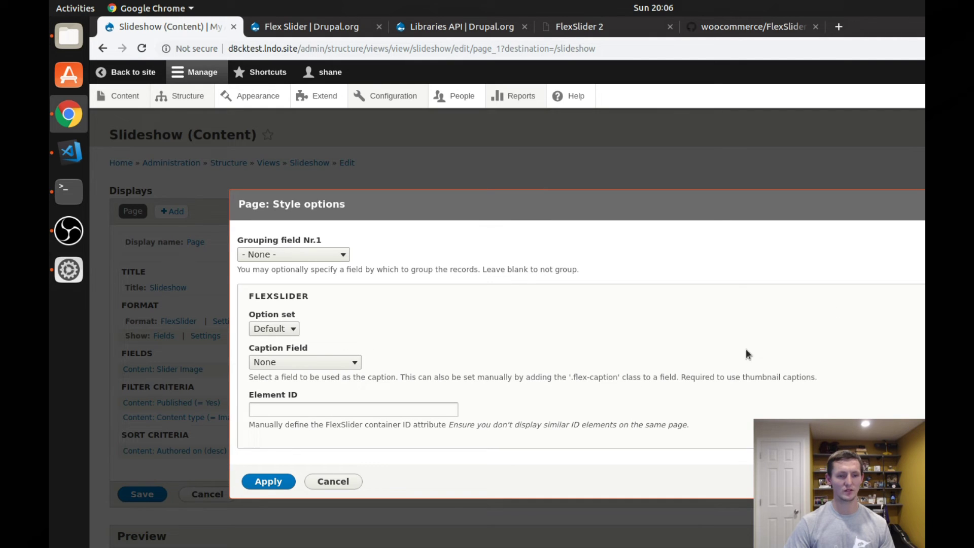
pyautogui.click(353, 362)
pyautogui.click(379, 360)
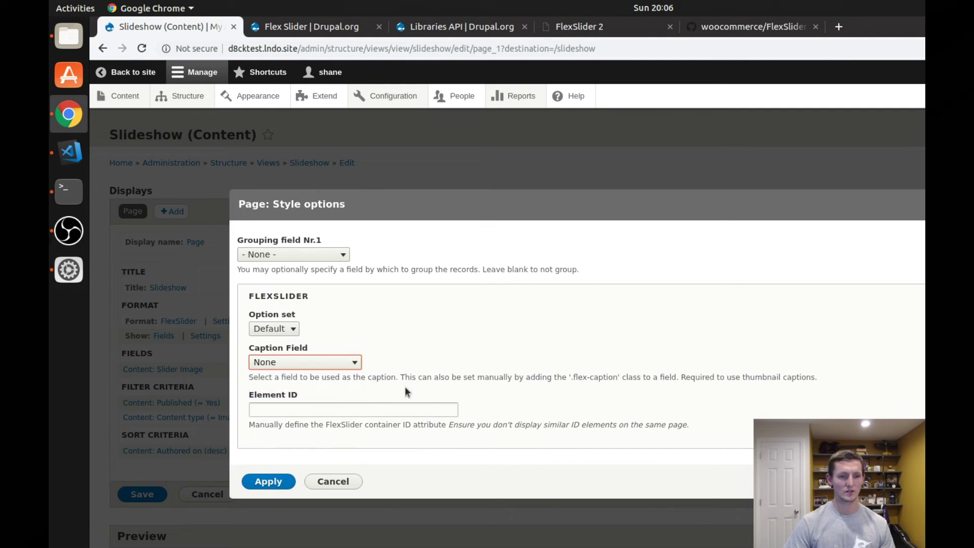
pyautogui.click(336, 481)
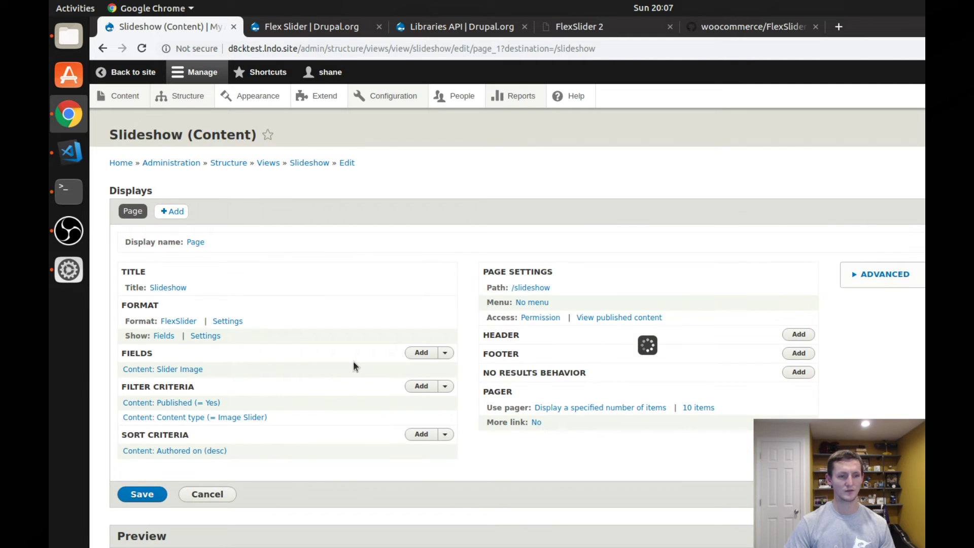
# Add the Content: Title field, excluded from display and not linked to the content
pyautogui.click(421, 353)
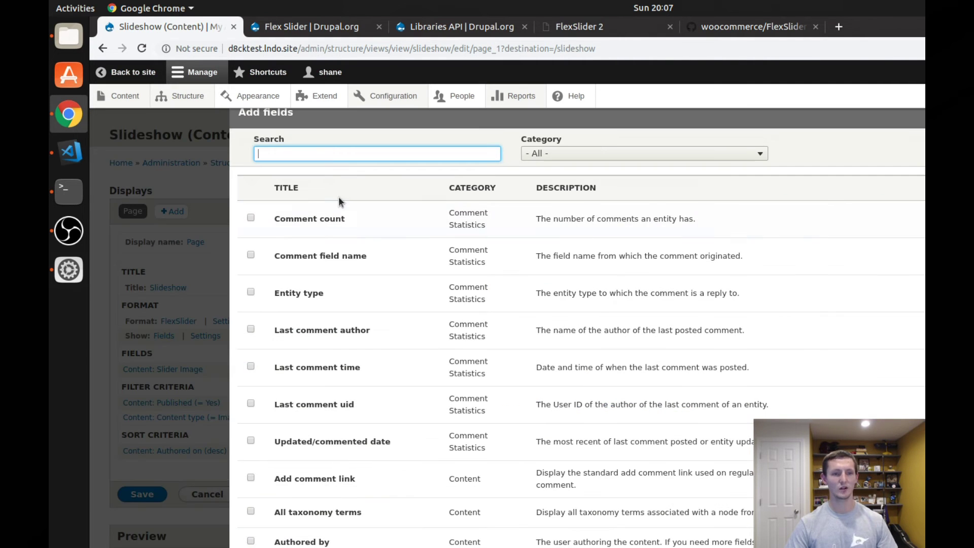
pyautogui.write('titl')
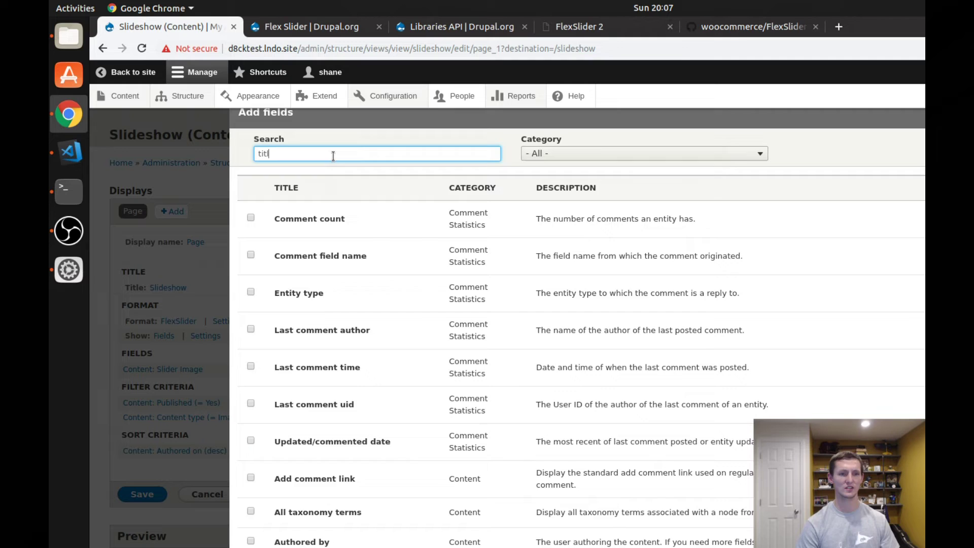
pyautogui.write('e')
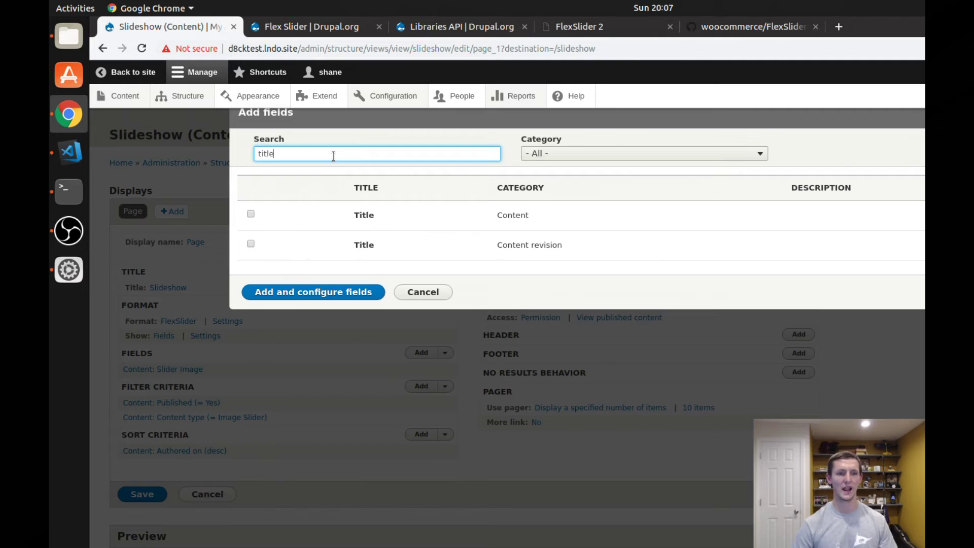
pyautogui.click(249, 214)
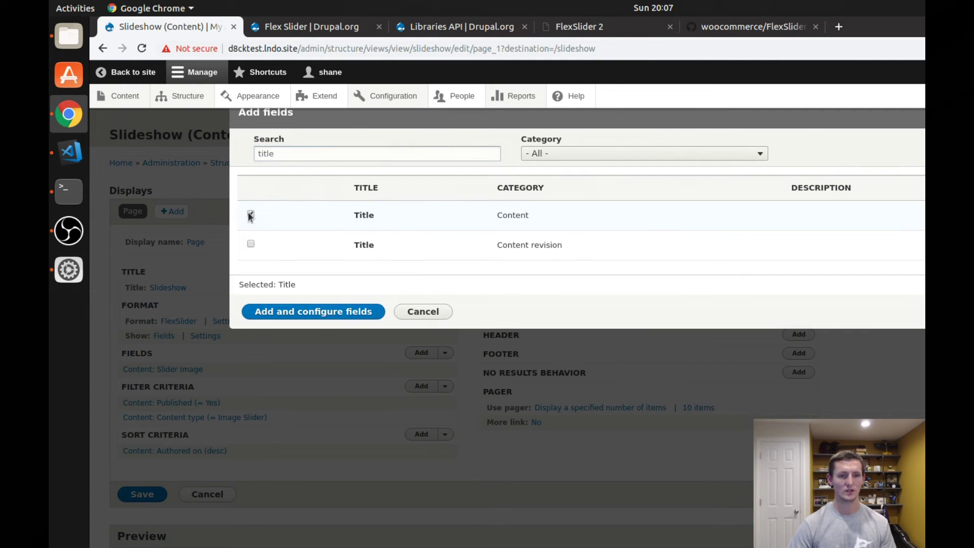
pyautogui.click(347, 311)
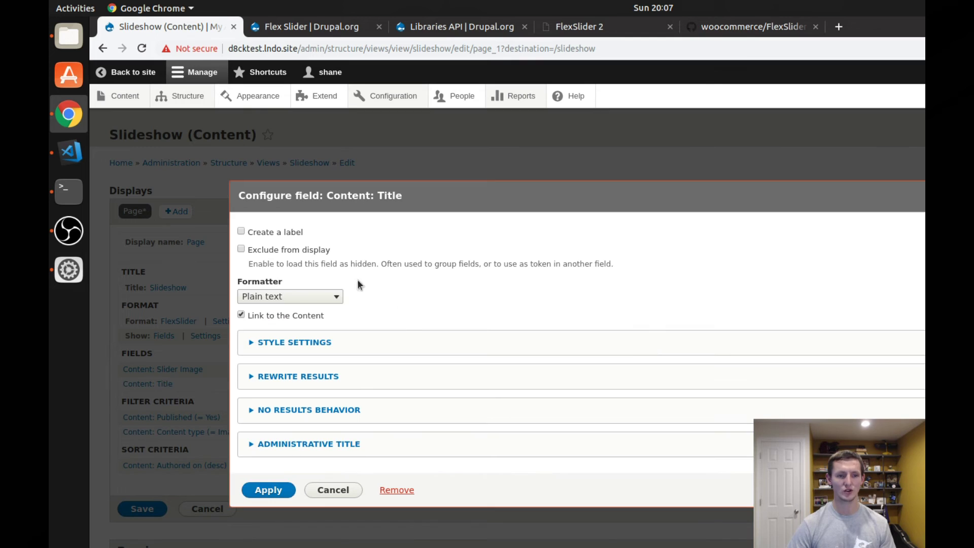
pyautogui.click(241, 249)
pyautogui.click(242, 315)
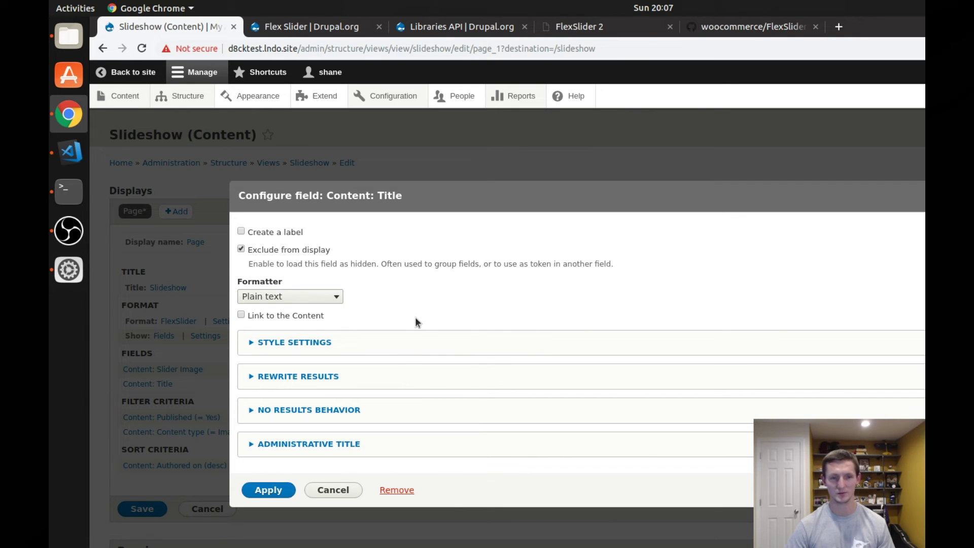
pyautogui.click(286, 489)
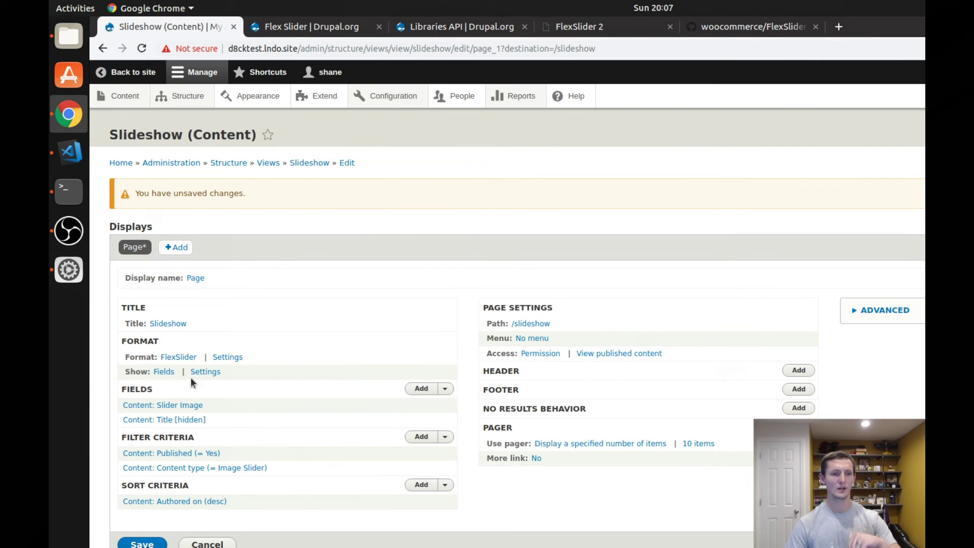
# Set the Slideshow view's FlexSlider caption field to Content: Title and save the view
pyautogui.click(228, 357)
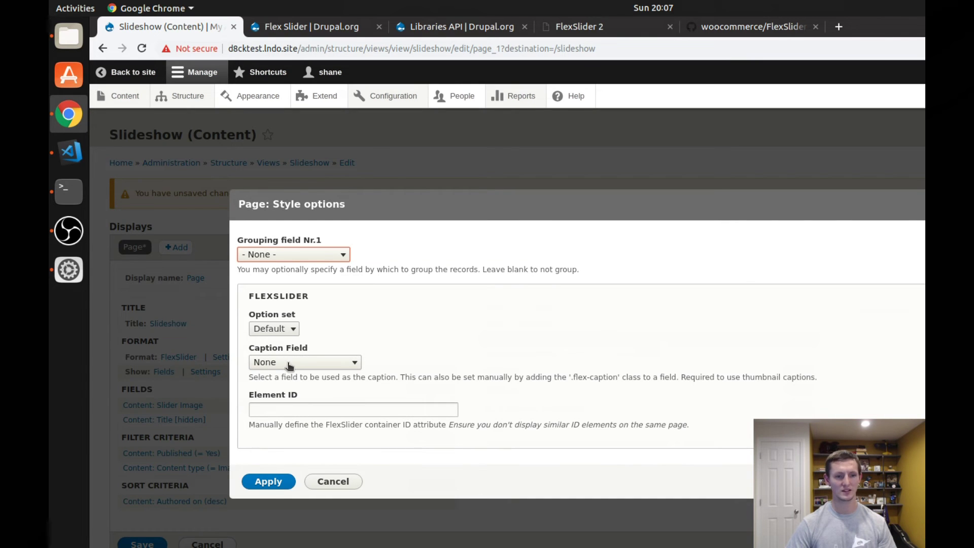
pyautogui.click(295, 361)
pyautogui.click(318, 396)
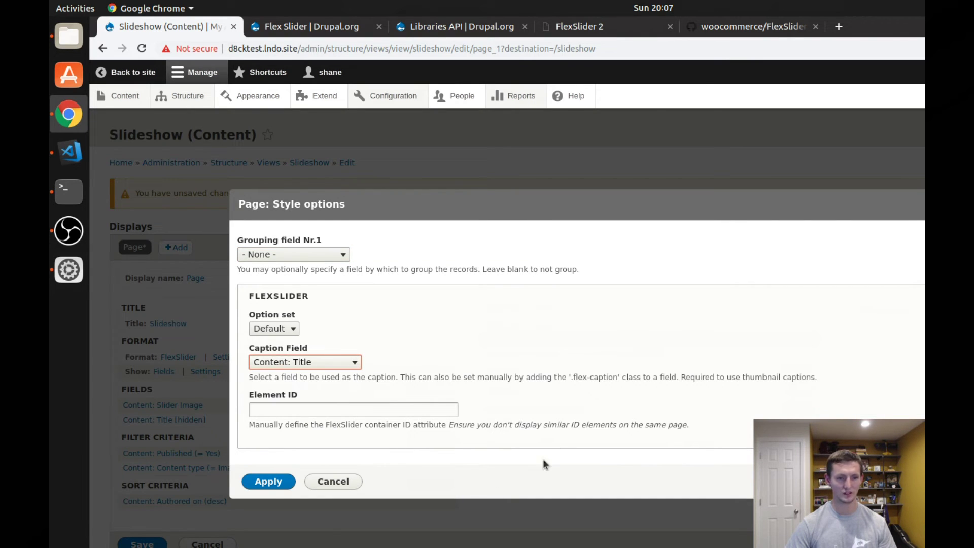
pyautogui.click(269, 482)
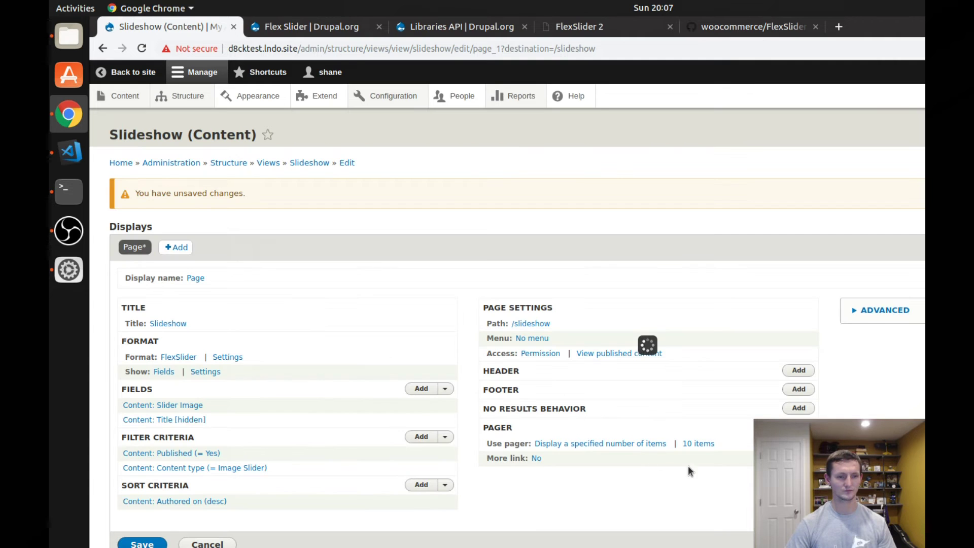
pyautogui.click(152, 543)
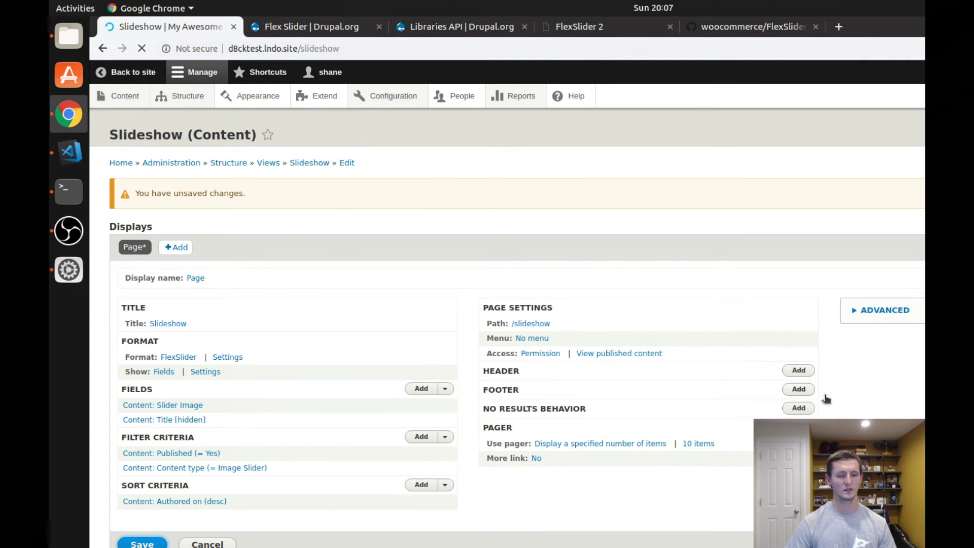
# Scroll down the /slideshow page to see slides captioned with titles like 'Slide 1'
pyautogui.scroll(-4, 595, 327)
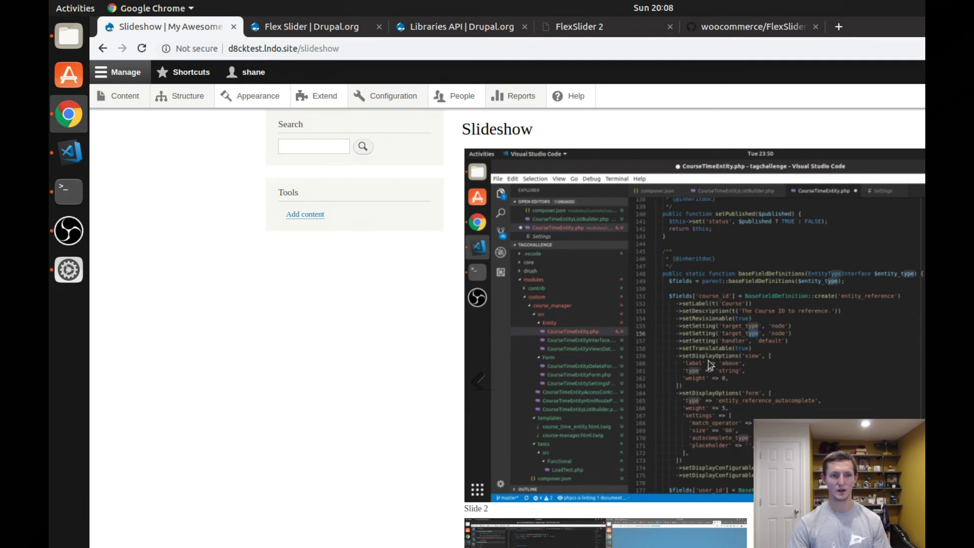
# Go to the Content types list and locate the Image Post type
pyautogui.moveTo(195, 104)
pyautogui.click(203, 197)
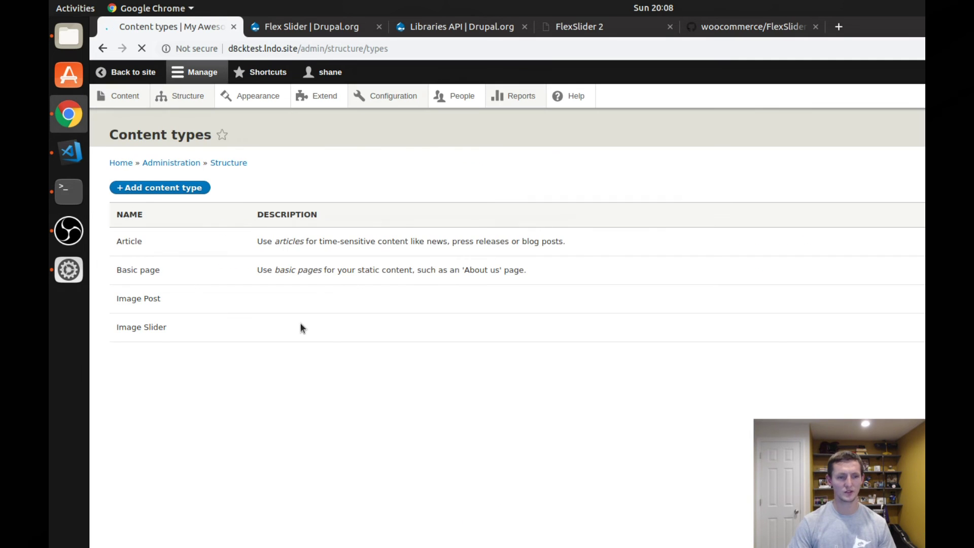
pyautogui.moveTo(140, 297); pyautogui.dragTo(114, 299)
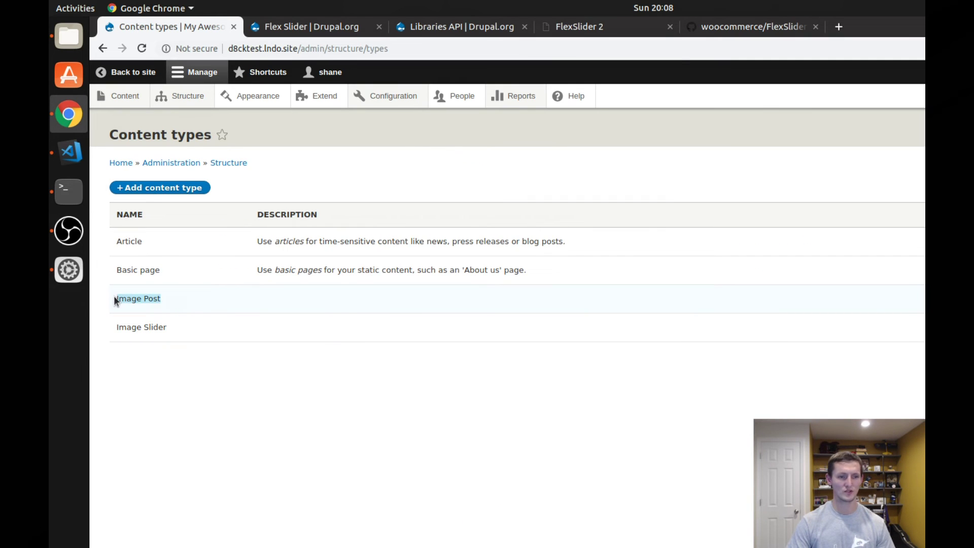
pyautogui.click(187, 302)
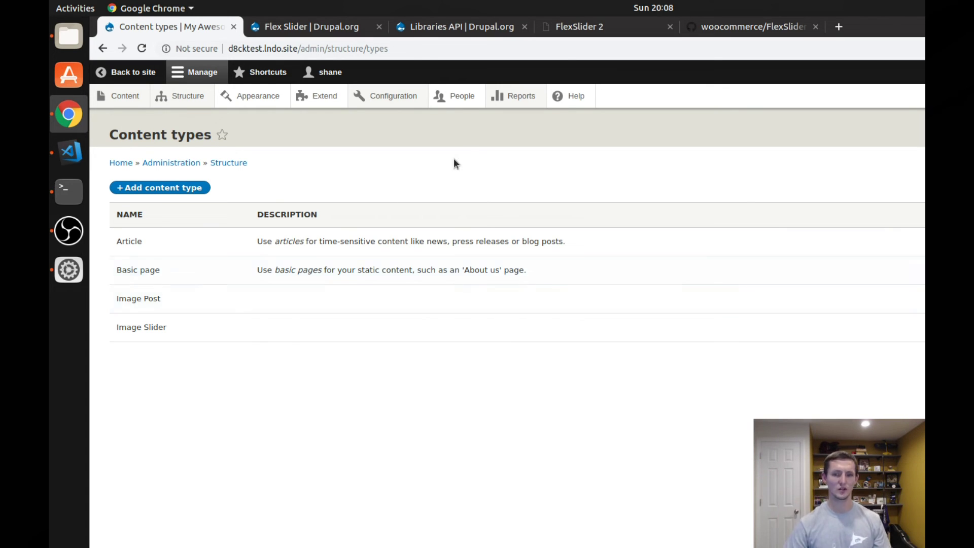
pyautogui.press('F5')
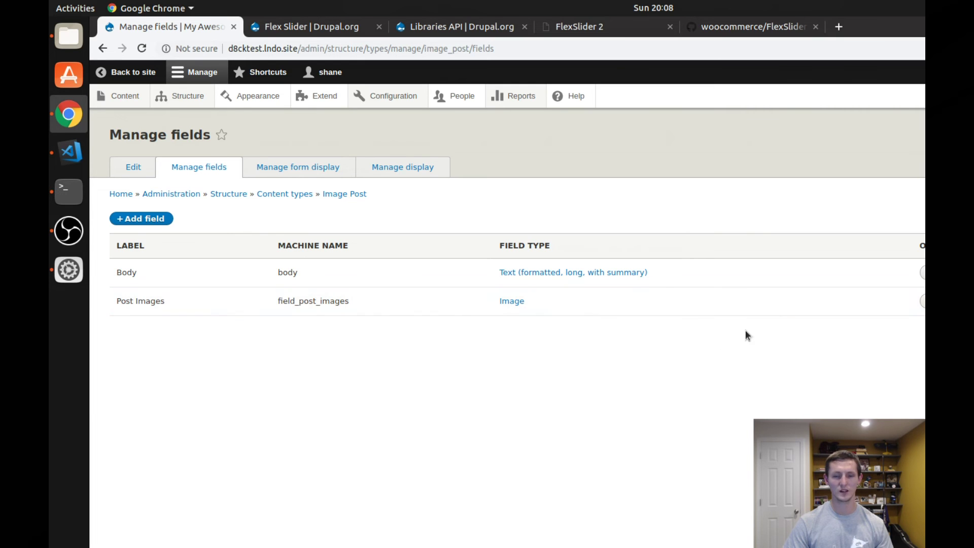
# Review the Post Images field's Allowed number of values in its field storage settings
pyautogui.click(922, 301)
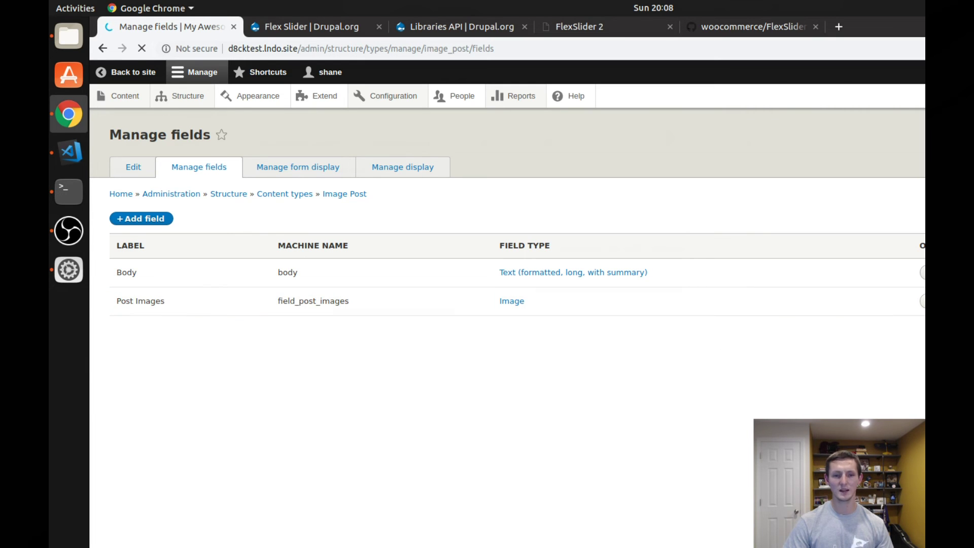
pyautogui.scroll(-8, 578, 454)
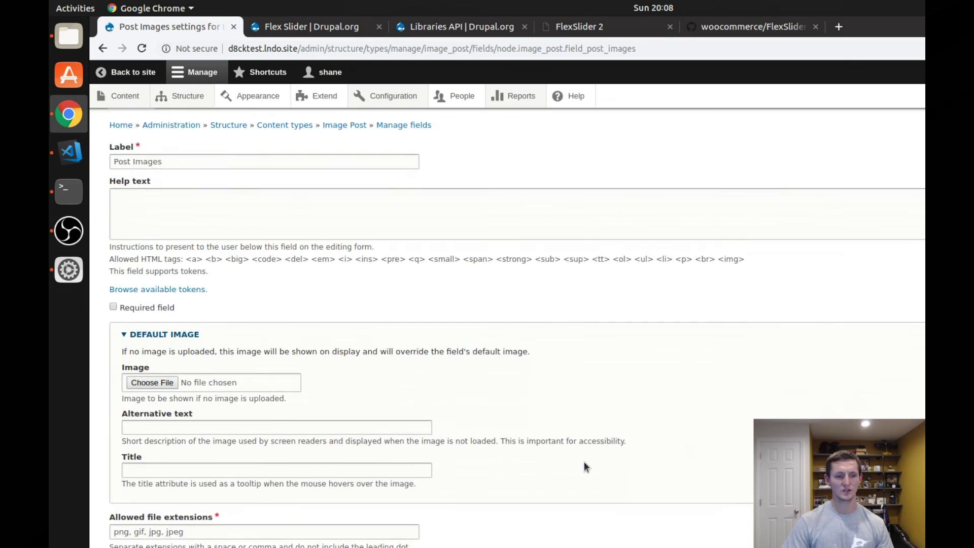
pyautogui.scroll(7, 583, 467)
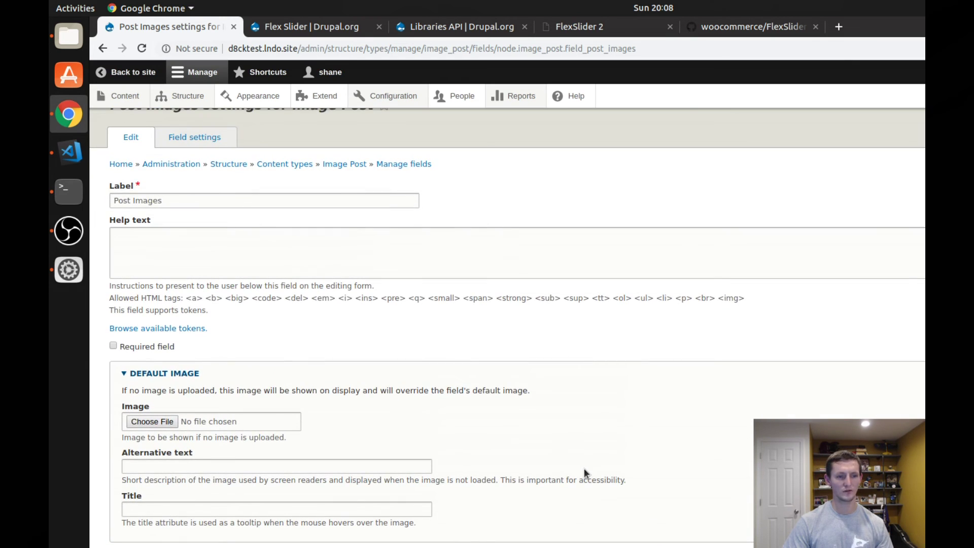
pyautogui.scroll(1, 583, 467)
pyautogui.click(195, 166)
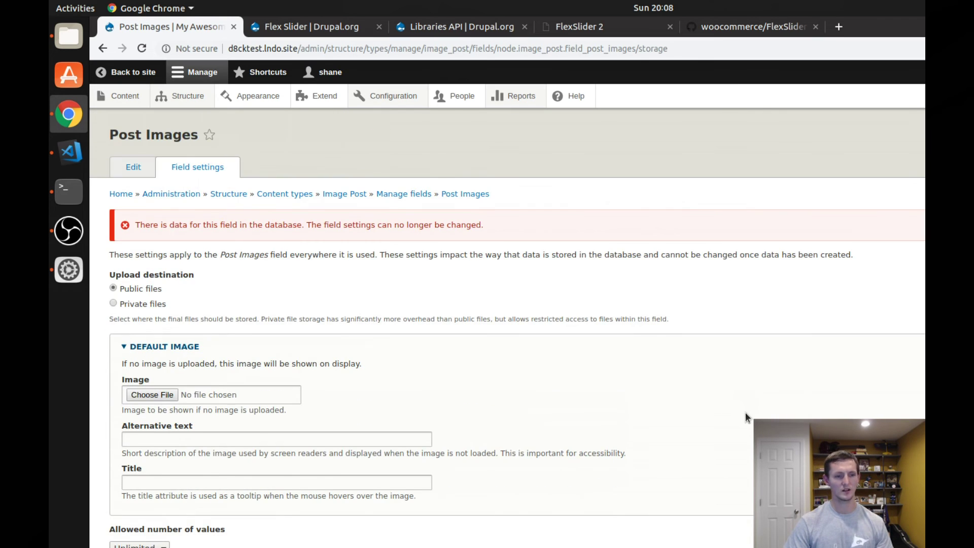
pyautogui.moveTo(120, 529); pyautogui.dragTo(221, 532)
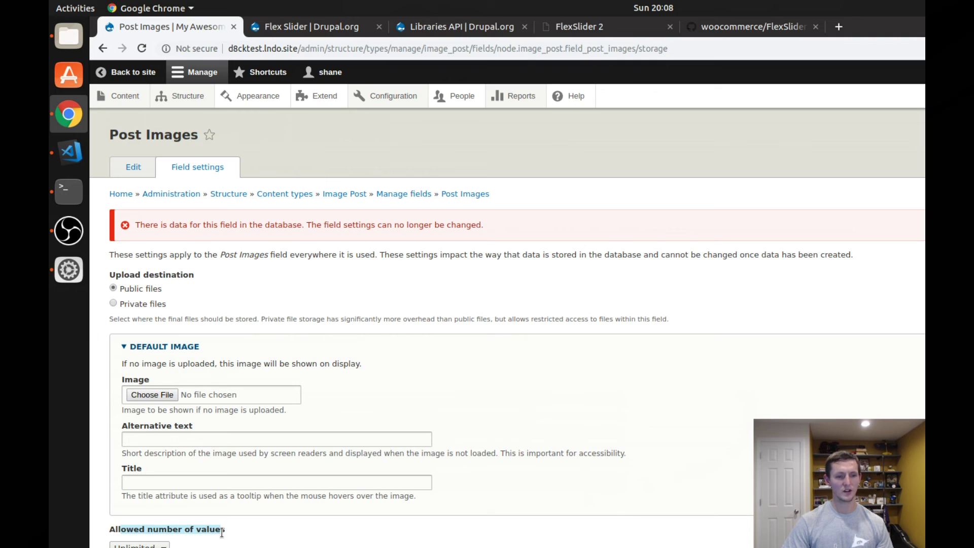
pyautogui.click(264, 544)
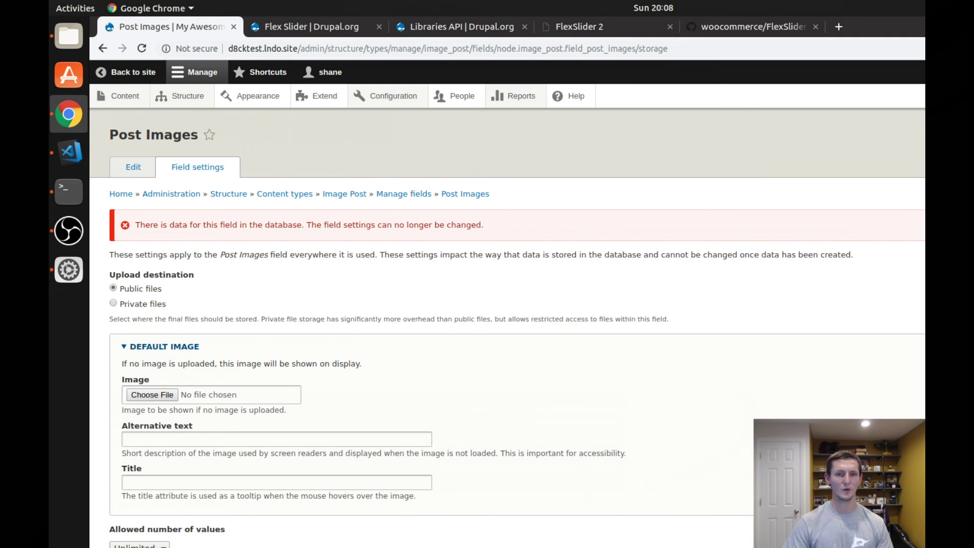
pyautogui.moveTo(188, 96)
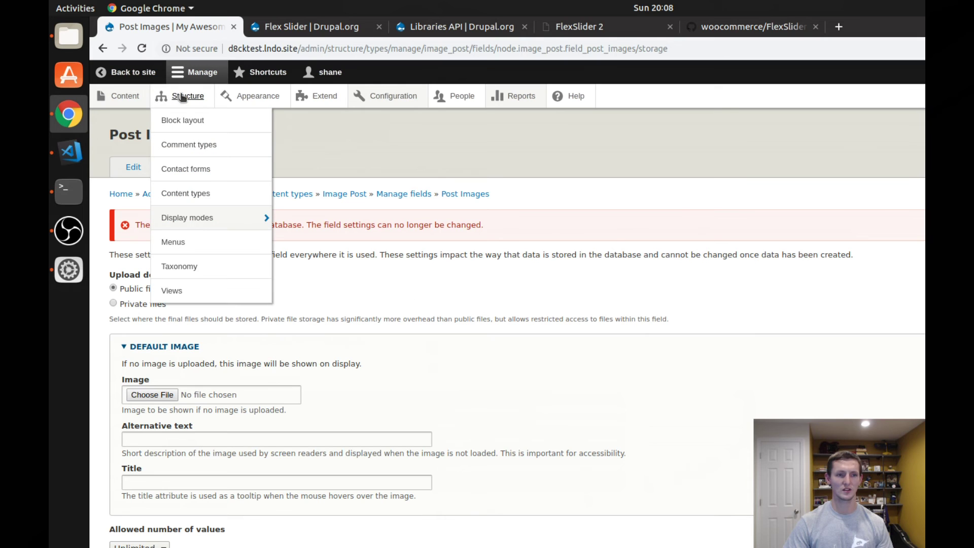
pyautogui.click(125, 96)
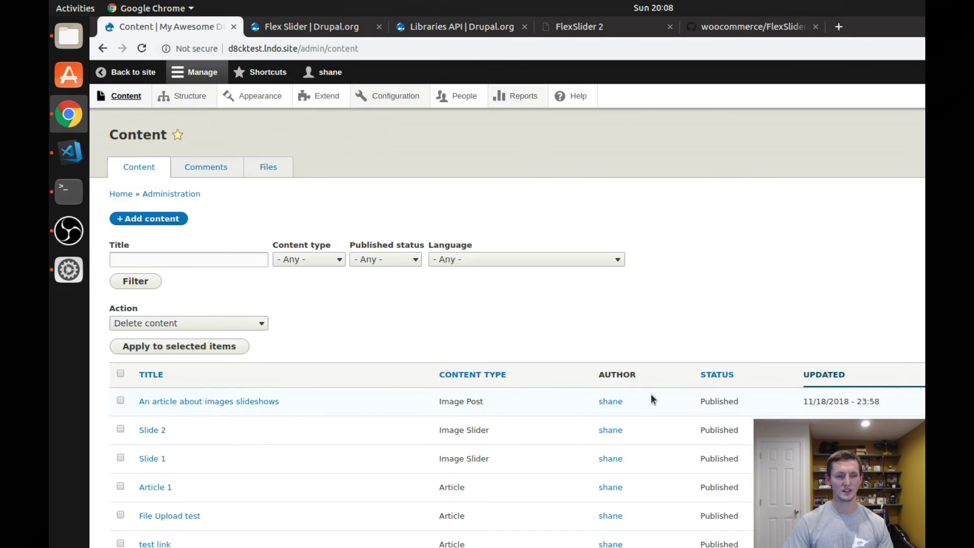
# Resave 'An article about images slideshows' with its three screenshots and view the updated article
pyautogui.click(228, 401)
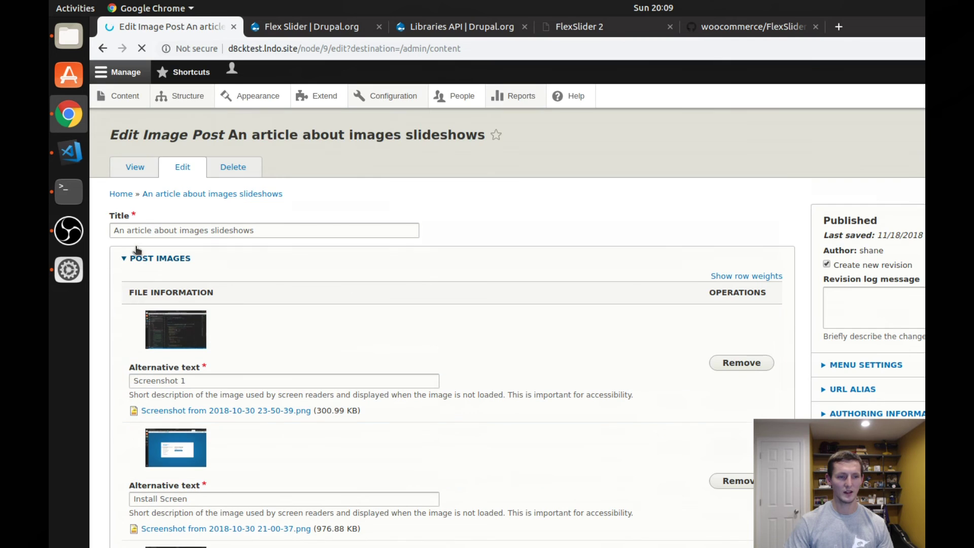
pyautogui.scroll(-7, 376, 525)
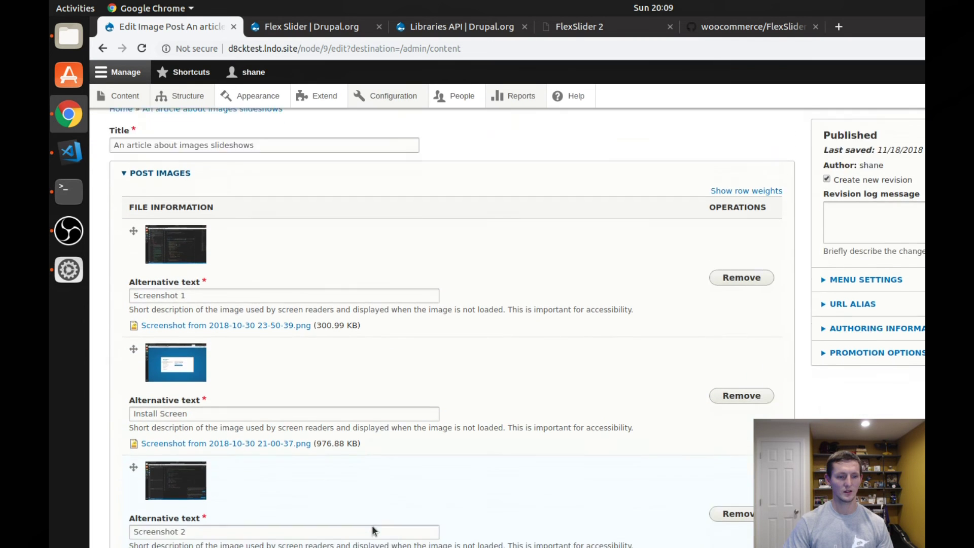
pyautogui.scroll(-2, 577, 520)
pyautogui.scroll(9, 600, 517)
pyautogui.scroll(-8, 601, 513)
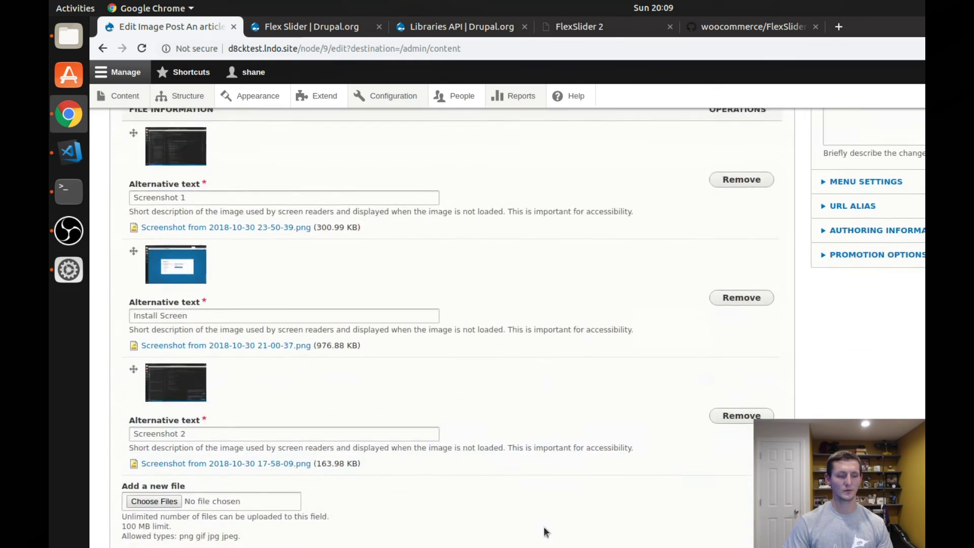
pyautogui.press('F5')
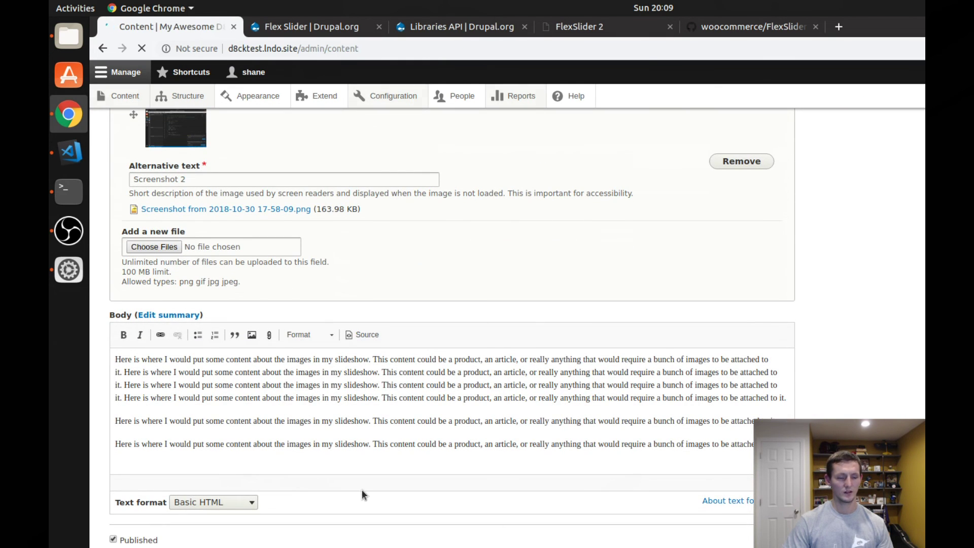
pyautogui.click(219, 439)
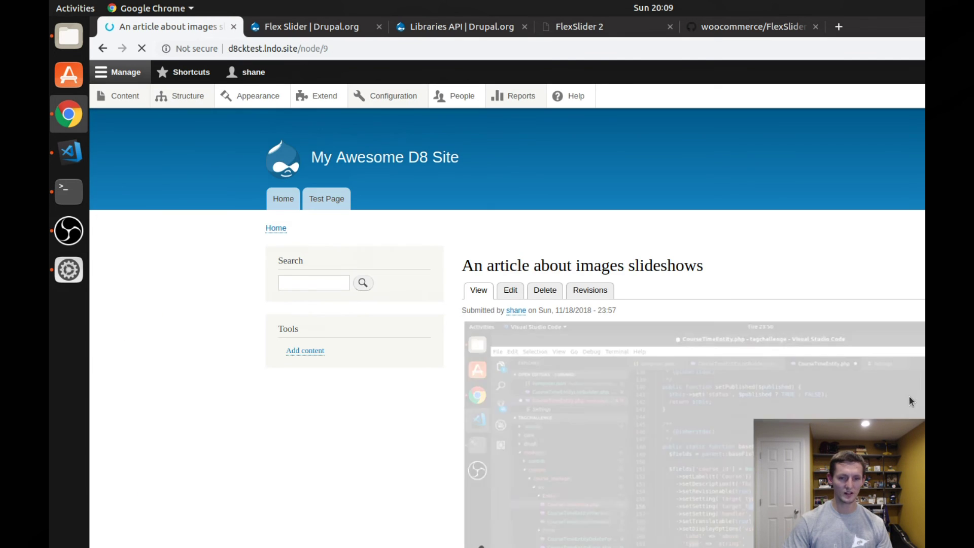
# Scroll the article page to watch images cycle from Screenshot 1 through Install Screen to Screenshot 2
pyautogui.scroll(-3, 506, 328)
pyautogui.scroll(-10, 507, 327)
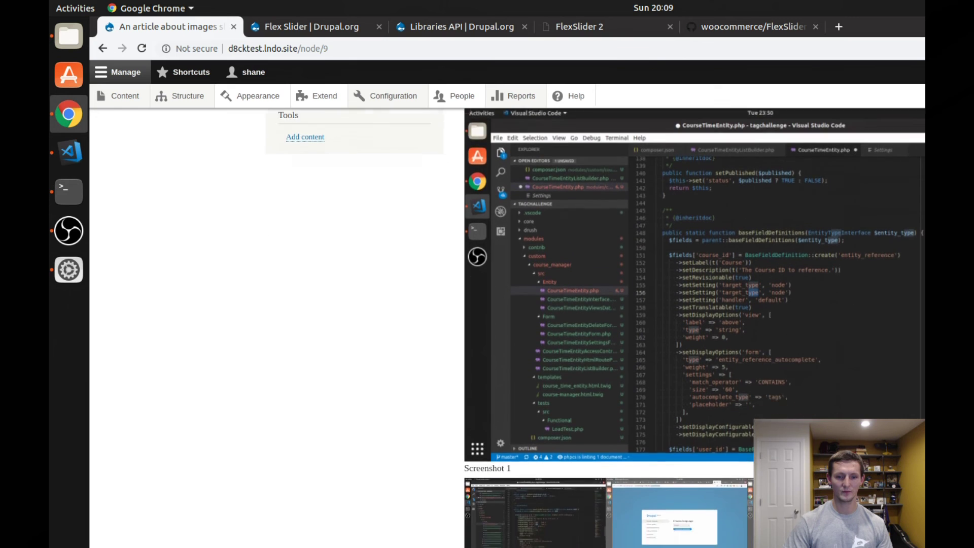
pyautogui.scroll(-4, 717, 538)
pyautogui.scroll(5, 750, 271)
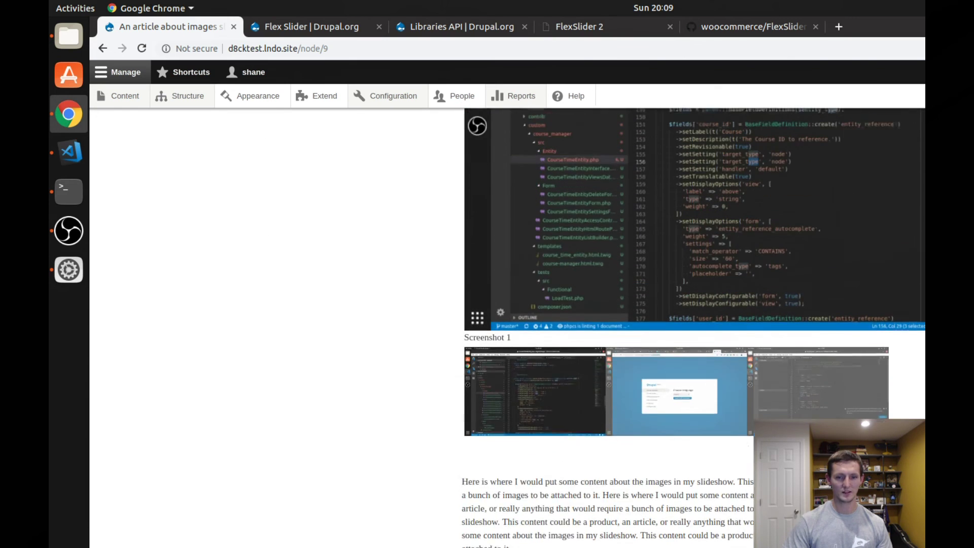
pyautogui.scroll(5, 751, 268)
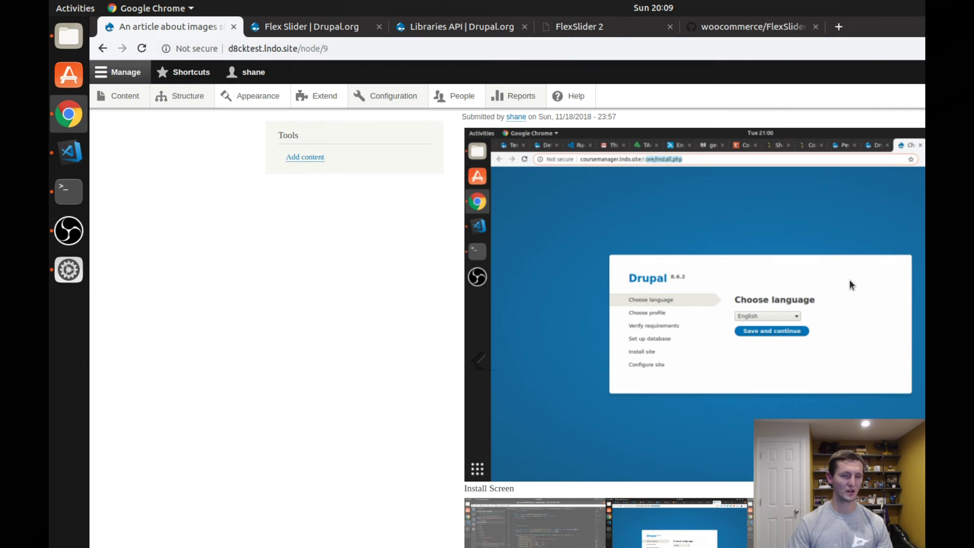
pyautogui.moveTo(188, 101)
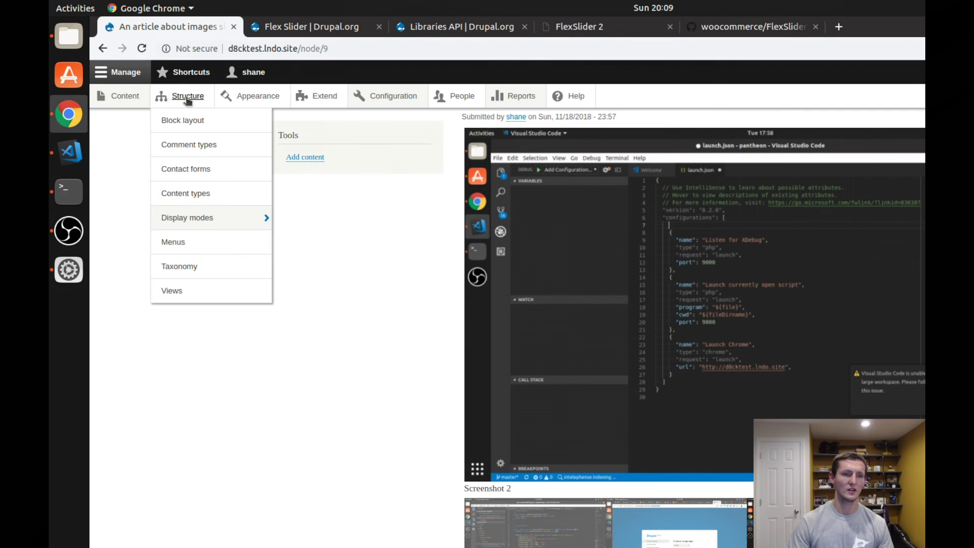
# In Image Post's Manage display, keep FlexSlider as the Post Images format
pyautogui.click(196, 193)
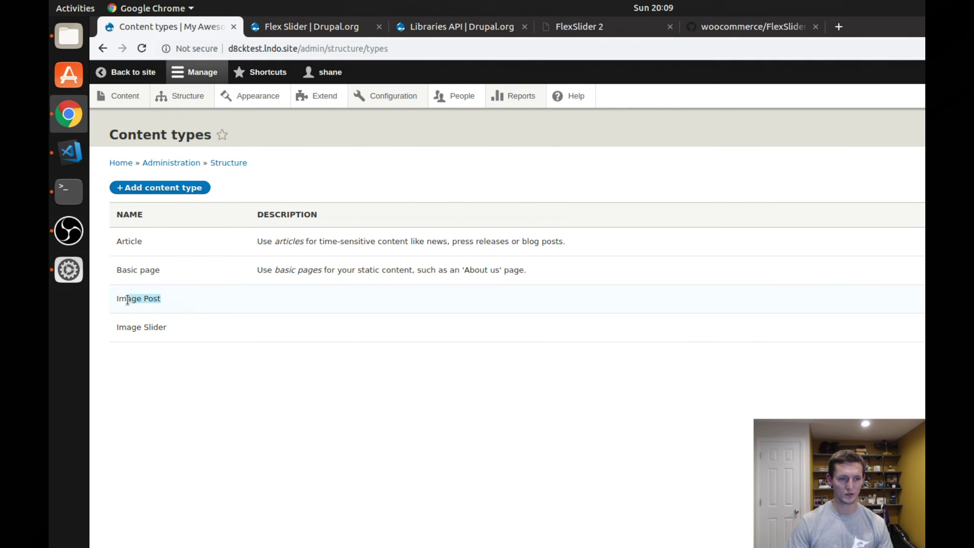
pyautogui.moveTo(127, 299); pyautogui.dragTo(117, 300)
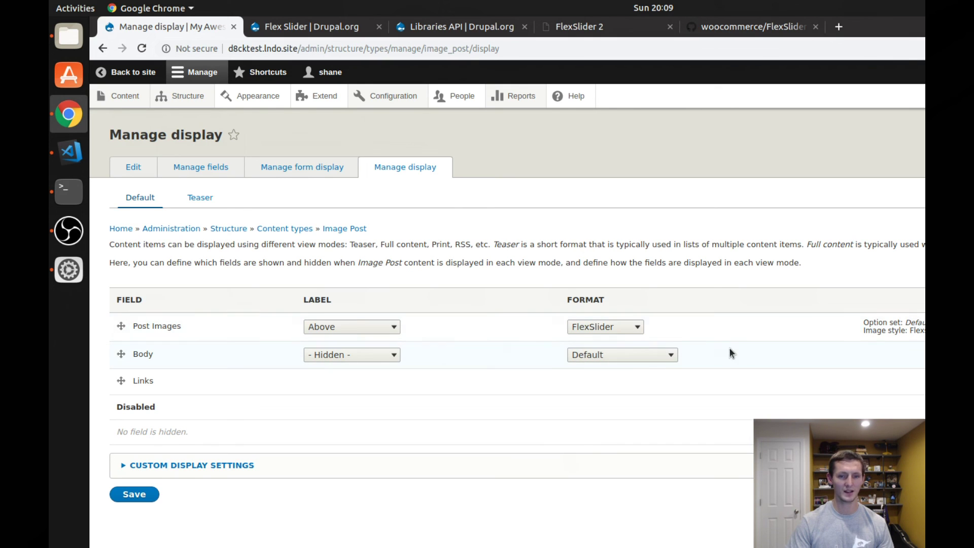
pyautogui.click(631, 330)
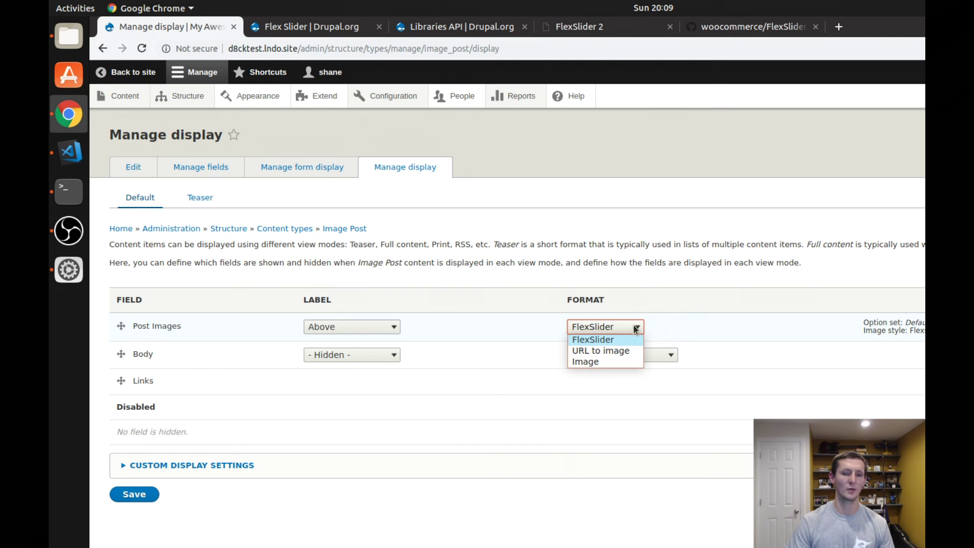
pyautogui.click(695, 324)
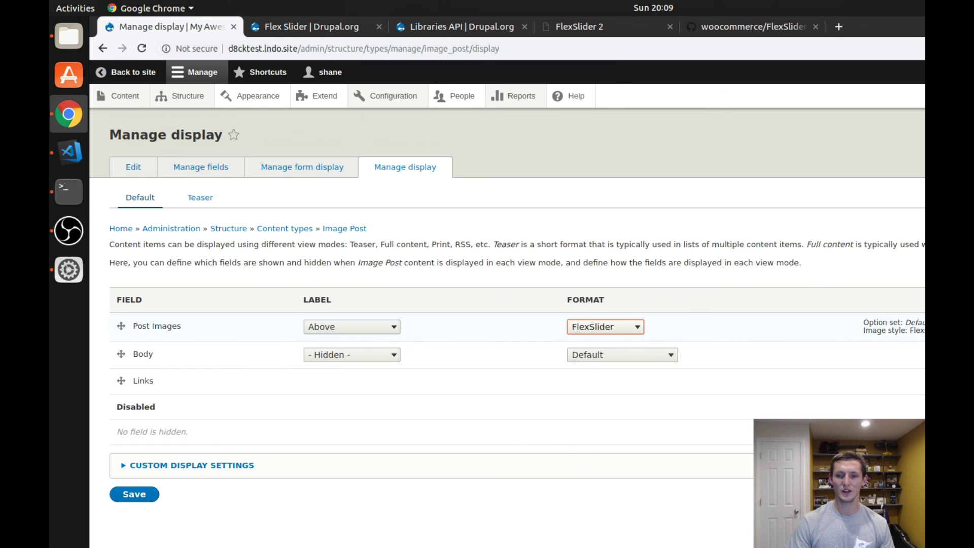
# Give Post Images the Flexslider Full image style and Default option set, then save the display
pyautogui.click(922, 326)
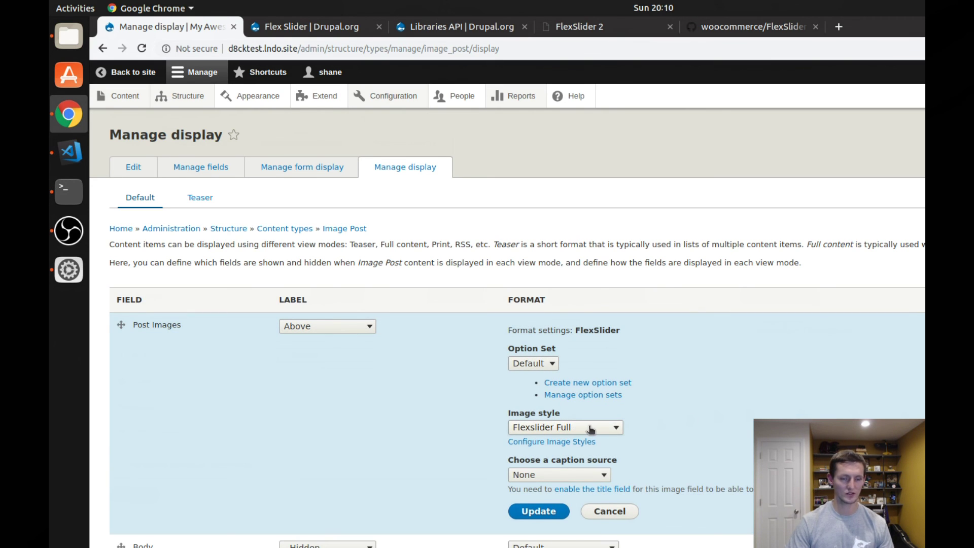
pyautogui.click(588, 426)
pyautogui.click(588, 425)
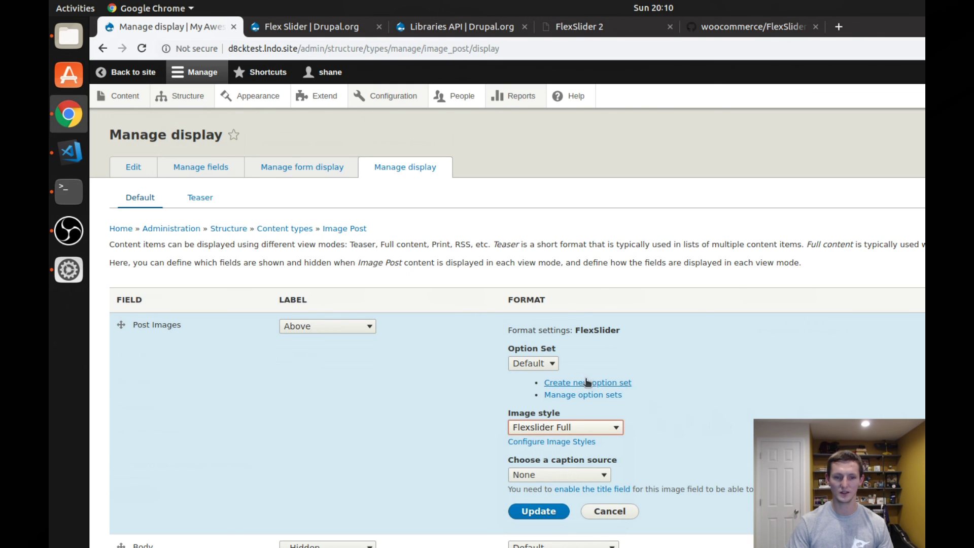
pyautogui.click(546, 364)
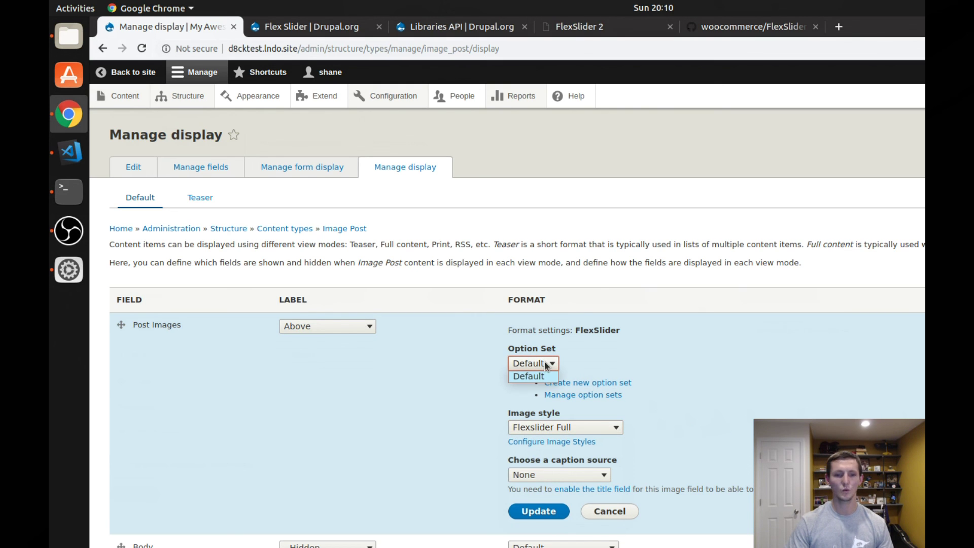
pyautogui.click(606, 363)
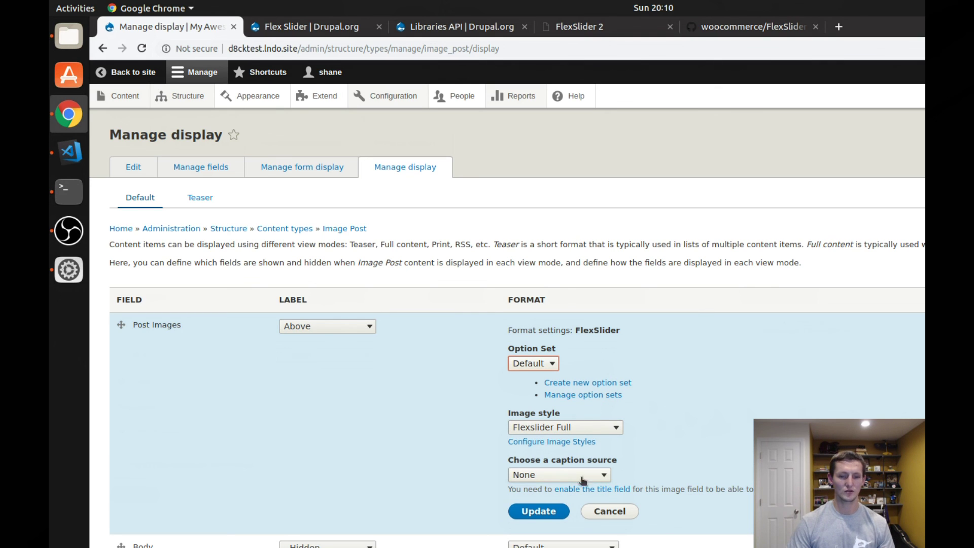
pyautogui.click(547, 512)
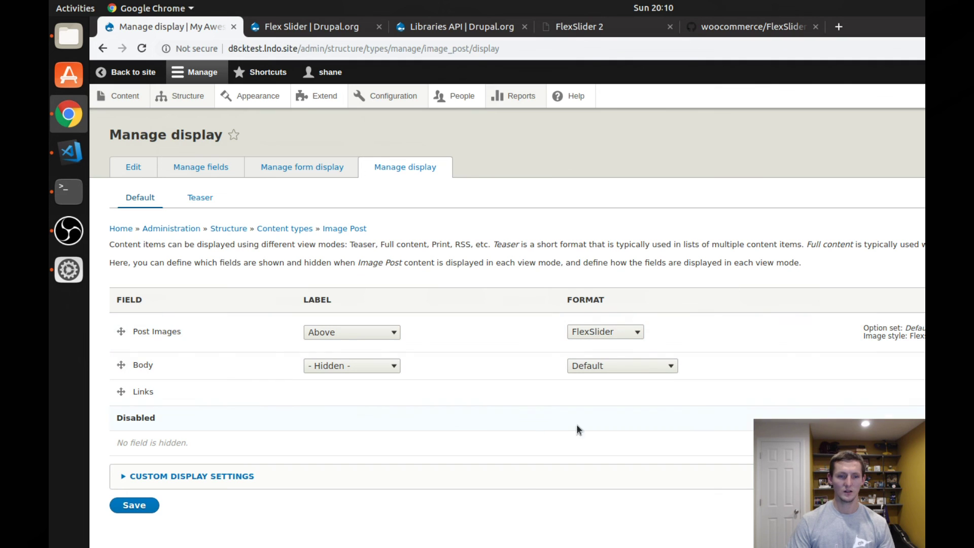
pyautogui.click(134, 504)
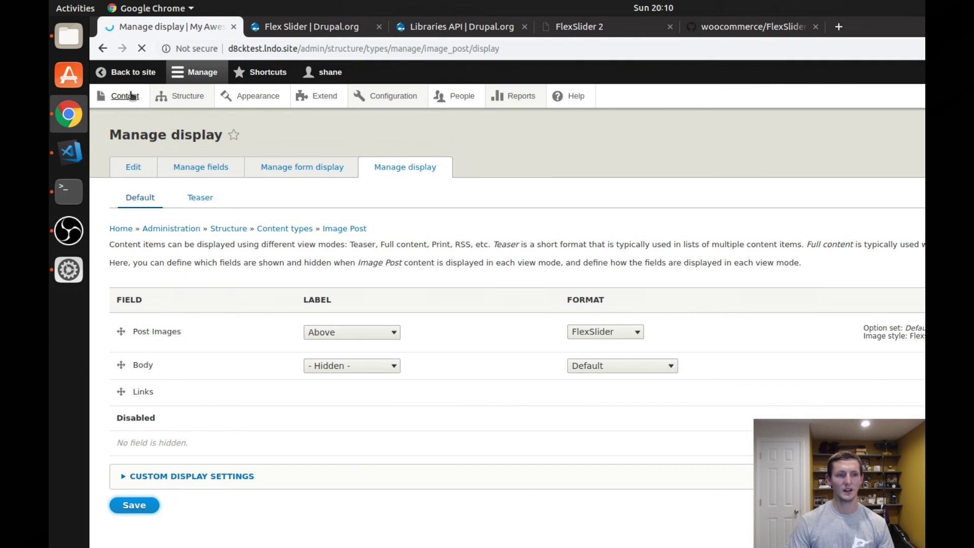